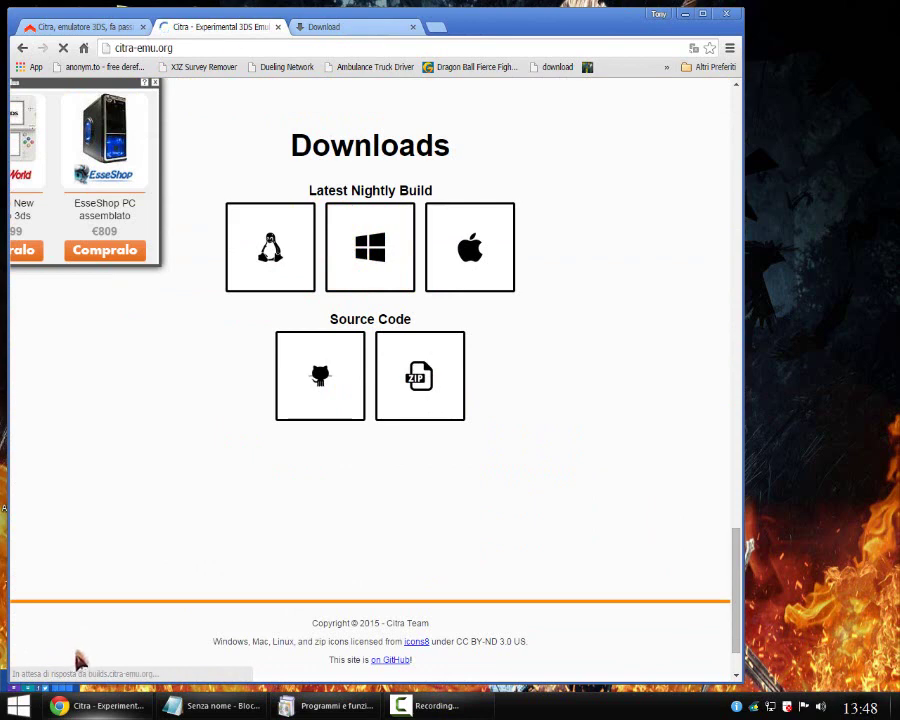
Step: Close the Citra website tab, and cancel the duplicate citra-latest-windows-amd64 (1).7z download and remove it from the list
key("ctrl+w")
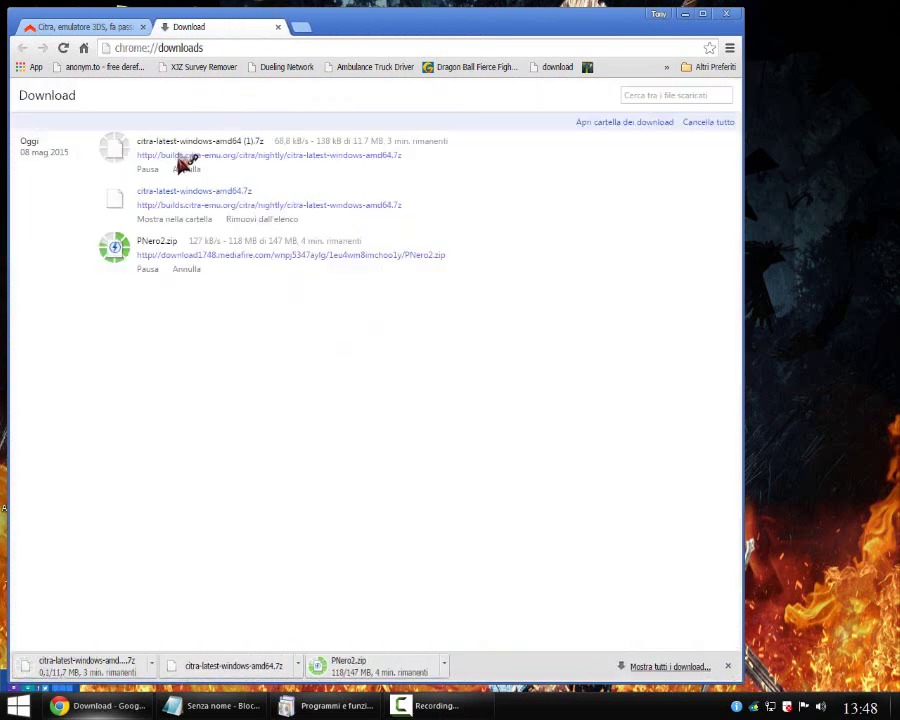
left_click(187, 170)
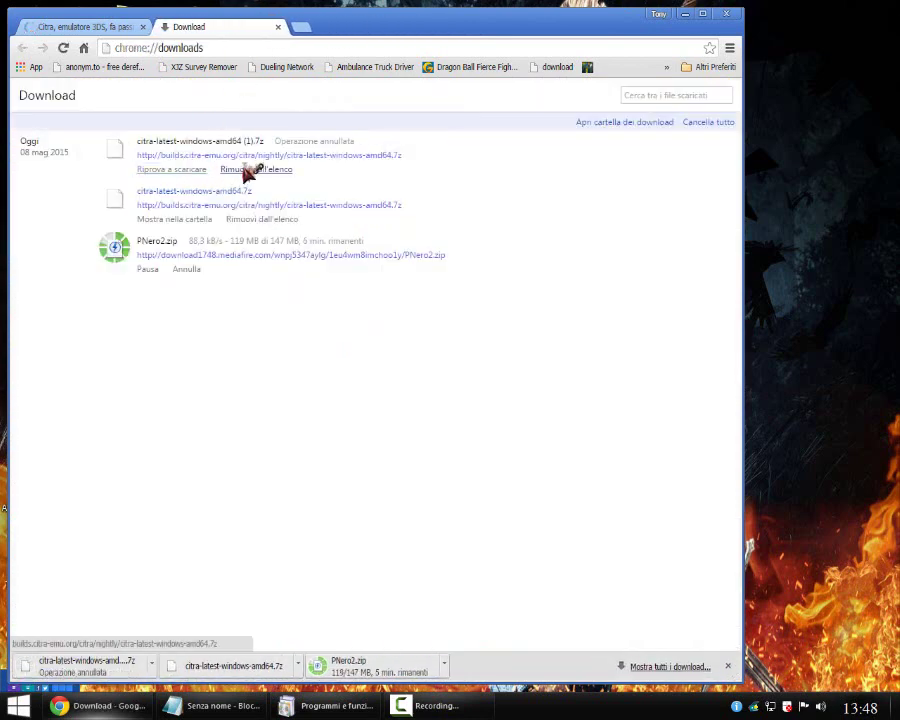
left_click(252, 170)
Step: Place the downloaded citra-latest-windows-amd64.7z archive on the desktop and minimize the browser
left_click_drag(194, 145, 660, 325)
left_click(684, 13)
mouse_move(4, 716)
left_click(604, 103)
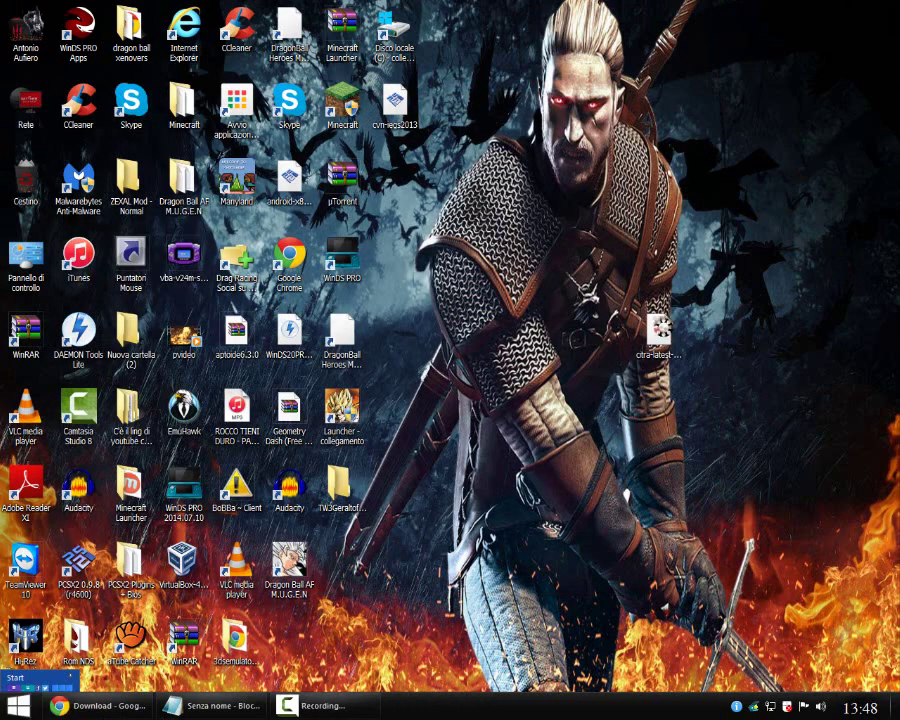
Step: Open the extraction options for the citra-latest-windows-amd64.7z archive and create a desktop folder named 3DS Emulator
right_click(658, 321)
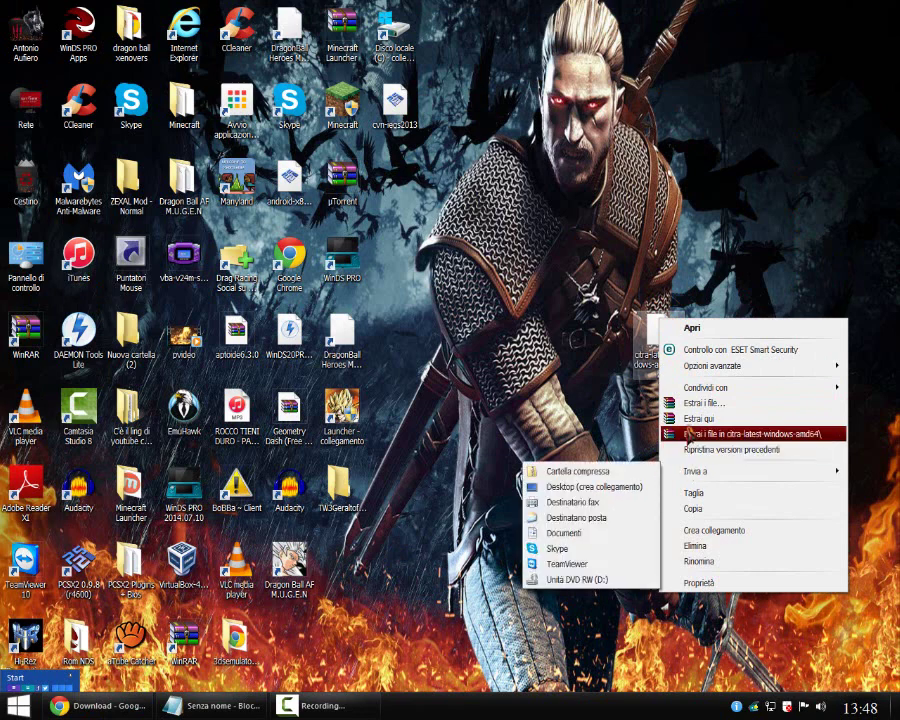
left_click(694, 403)
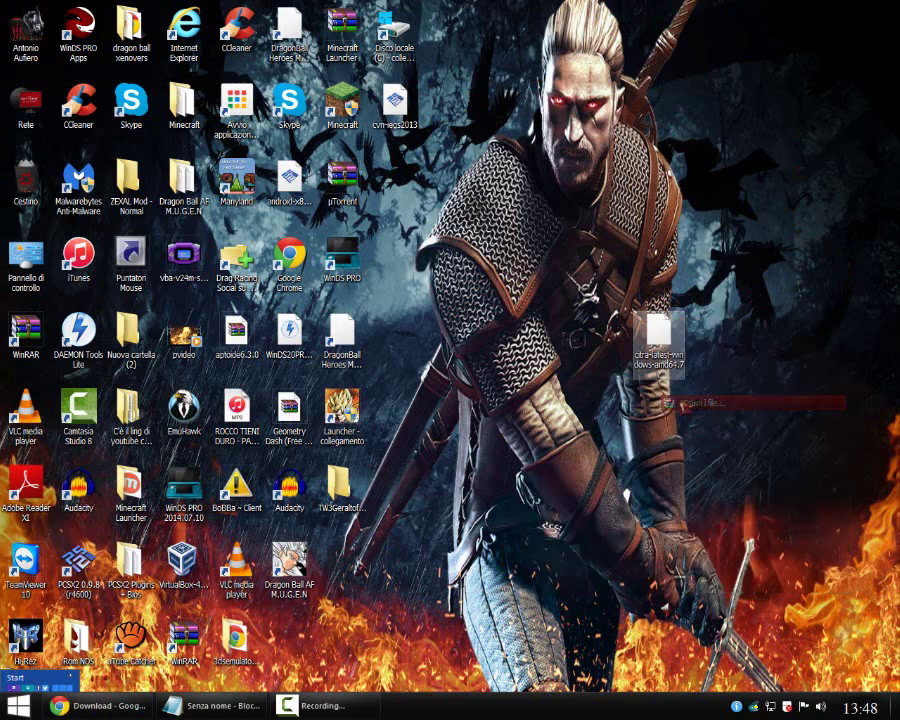
right_click(557, 242)
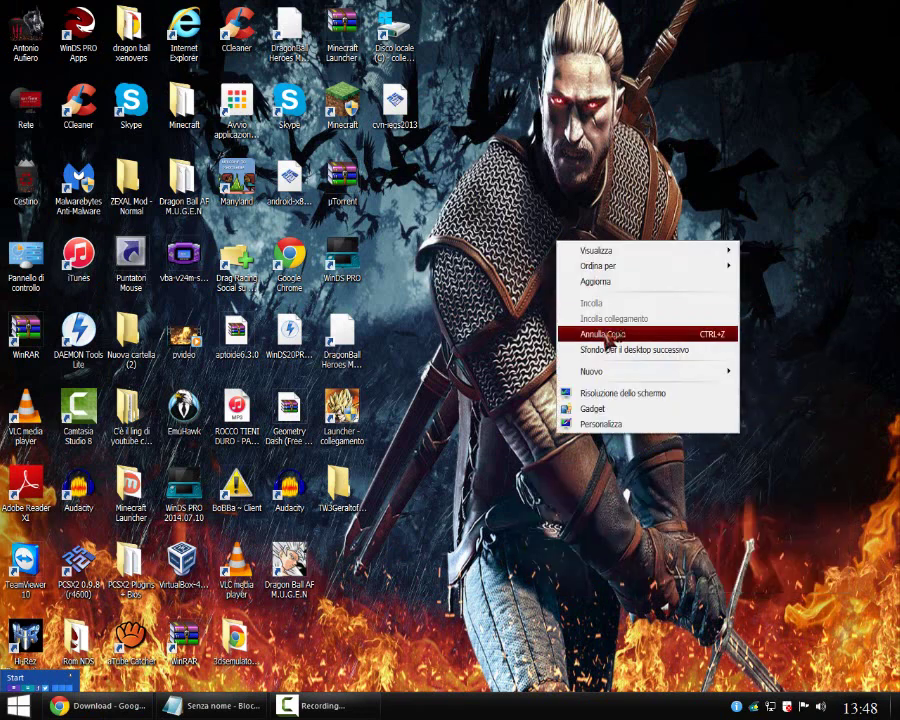
mouse_move(606, 372)
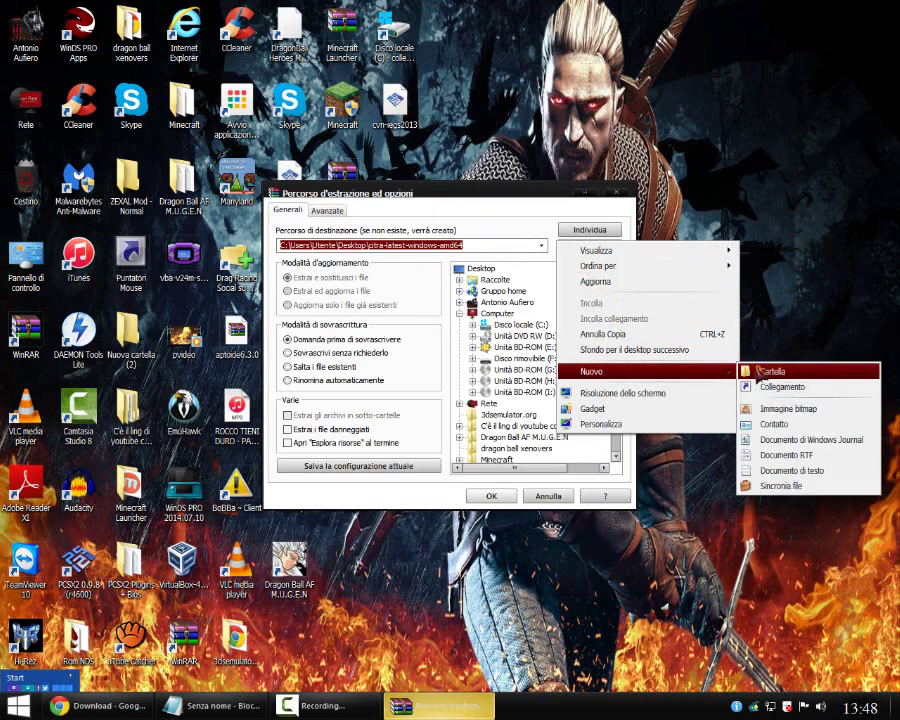
left_click(510, 203)
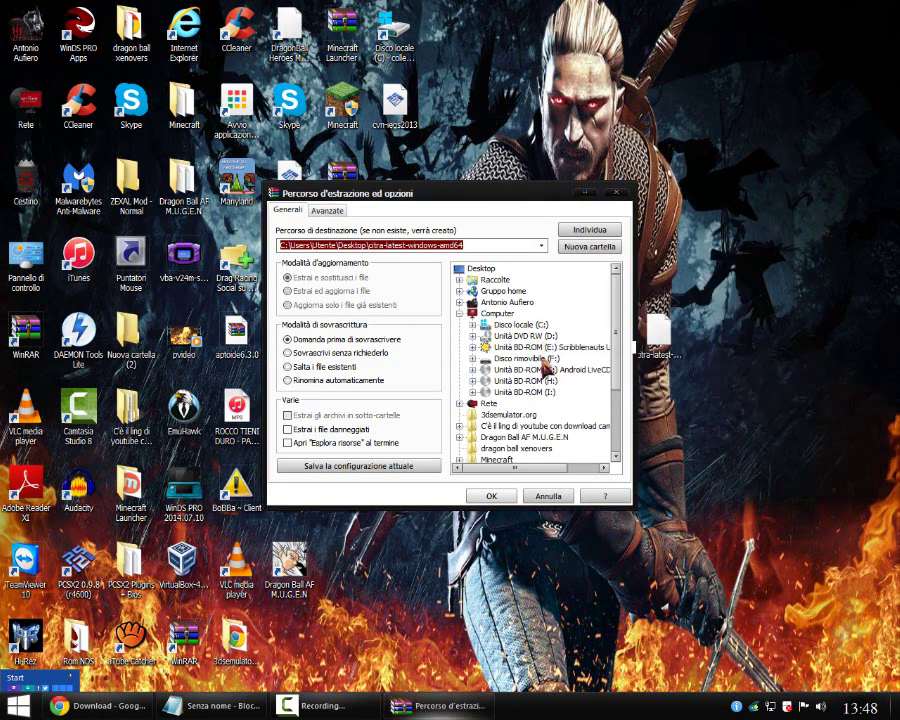
right_click(511, 74)
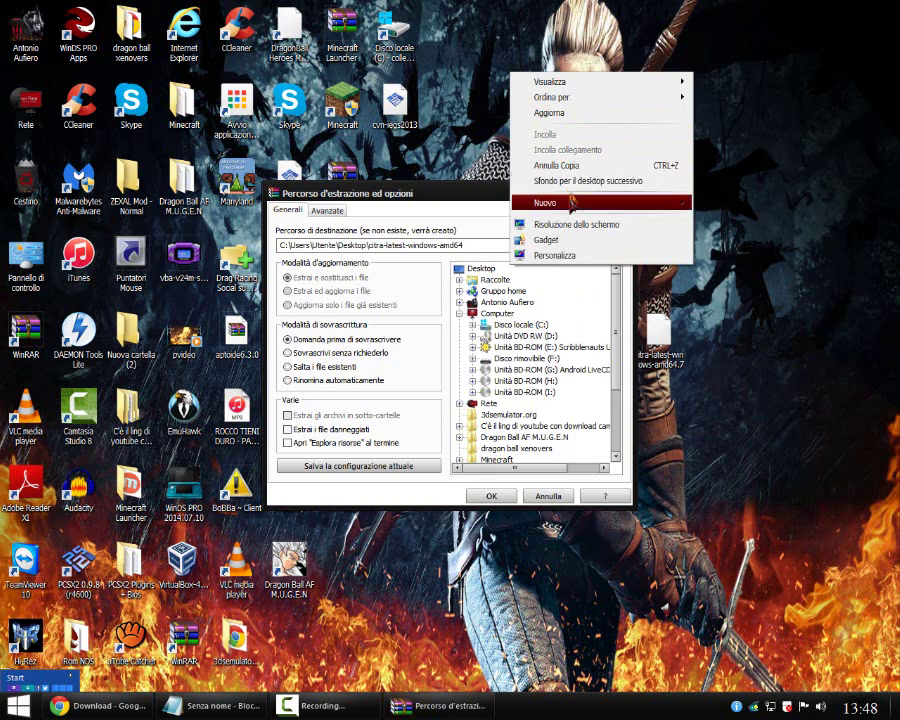
mouse_move(572, 203)
left_click(720, 203)
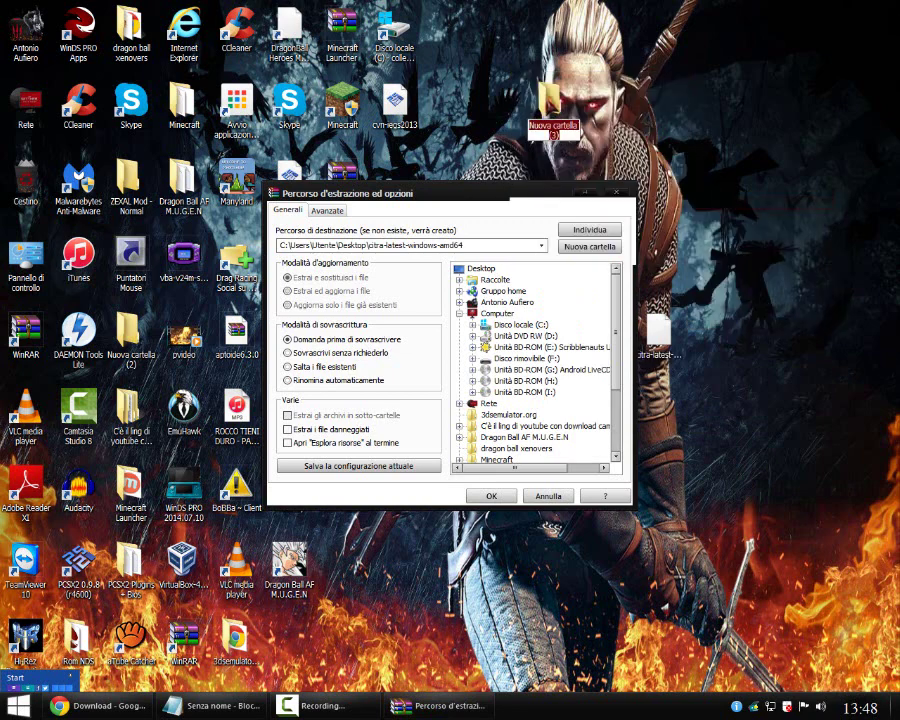
key("BackSpace")
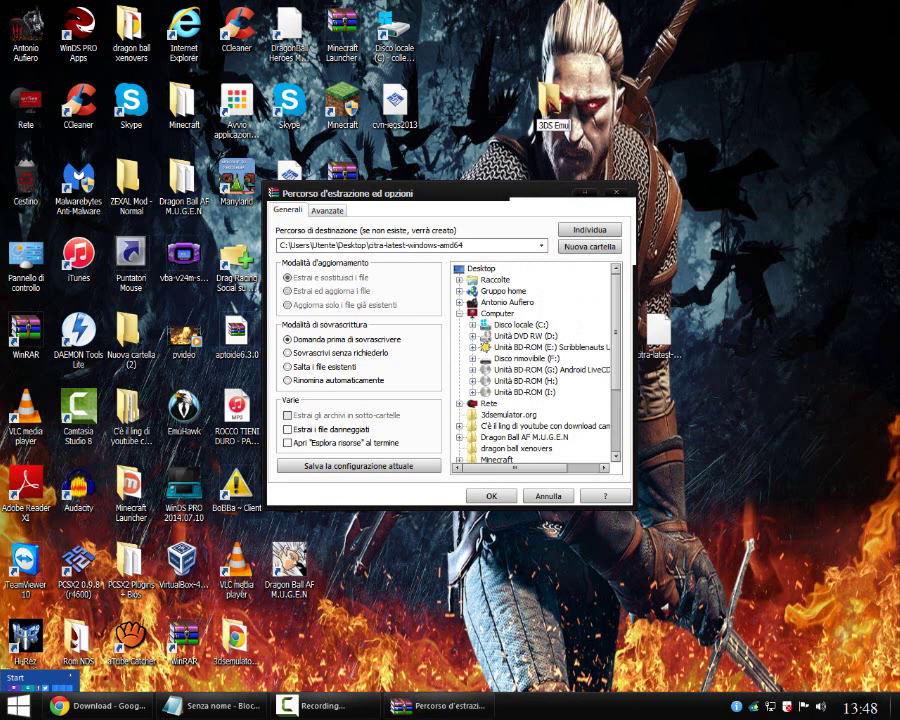
left_click(600, 122)
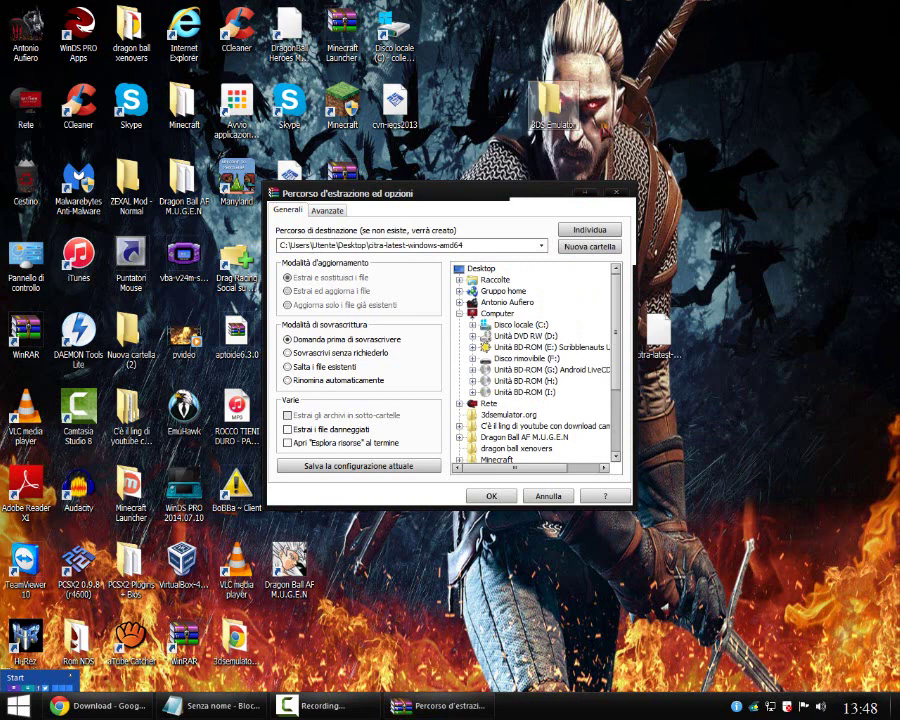
Step: Extract the Citra archive into the desktop folder 3dsemulator.org
left_click(527, 437)
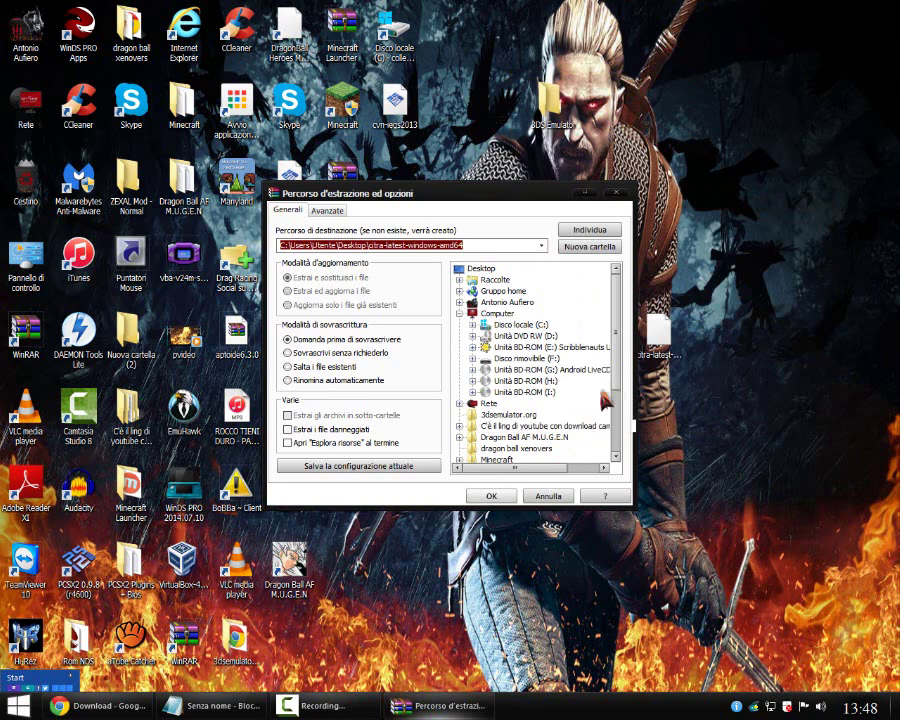
scroll(605, 430, "down", 3)
scroll(610, 428, "down", 1)
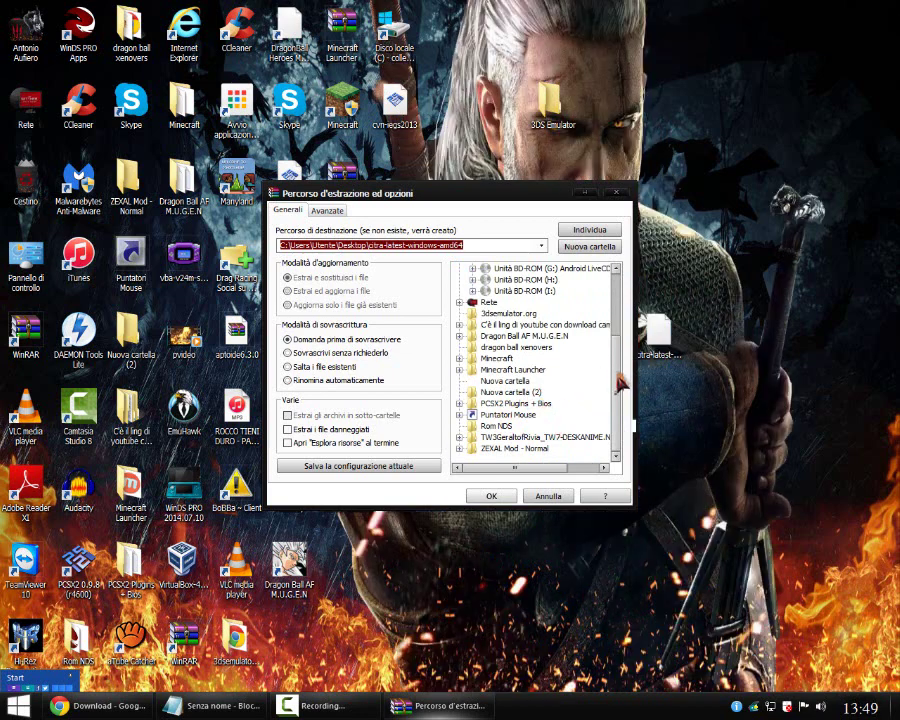
scroll(618, 375, "up", 2)
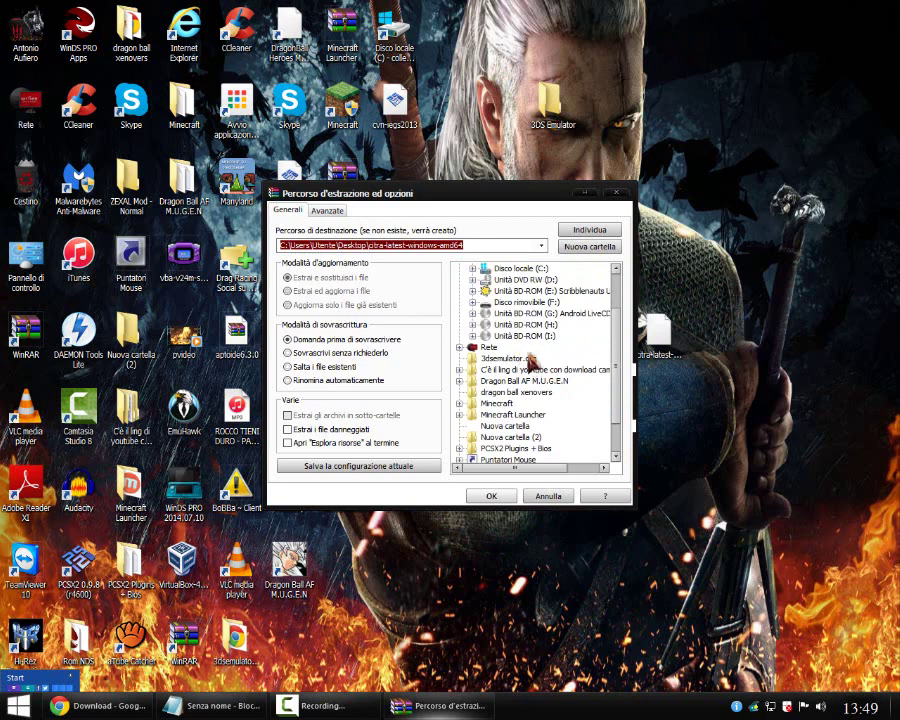
left_click(519, 358)
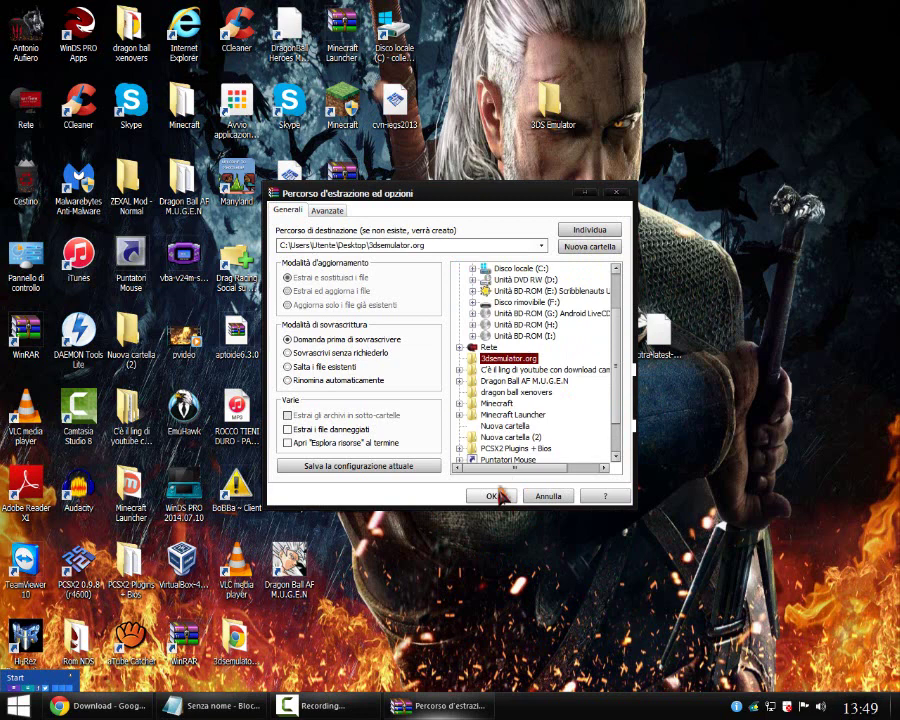
left_click(497, 495)
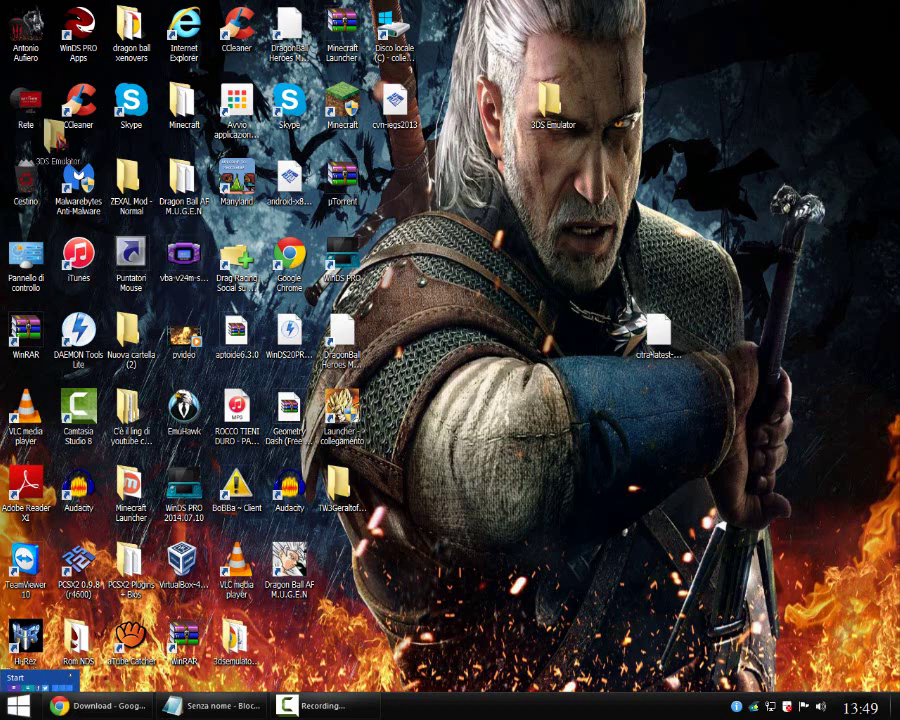
Step: Move the 3dsemulator.org folder to a free area of the desktop and check its extracted contents
left_click_drag(236, 636, 703, 260)
double_click(705, 260)
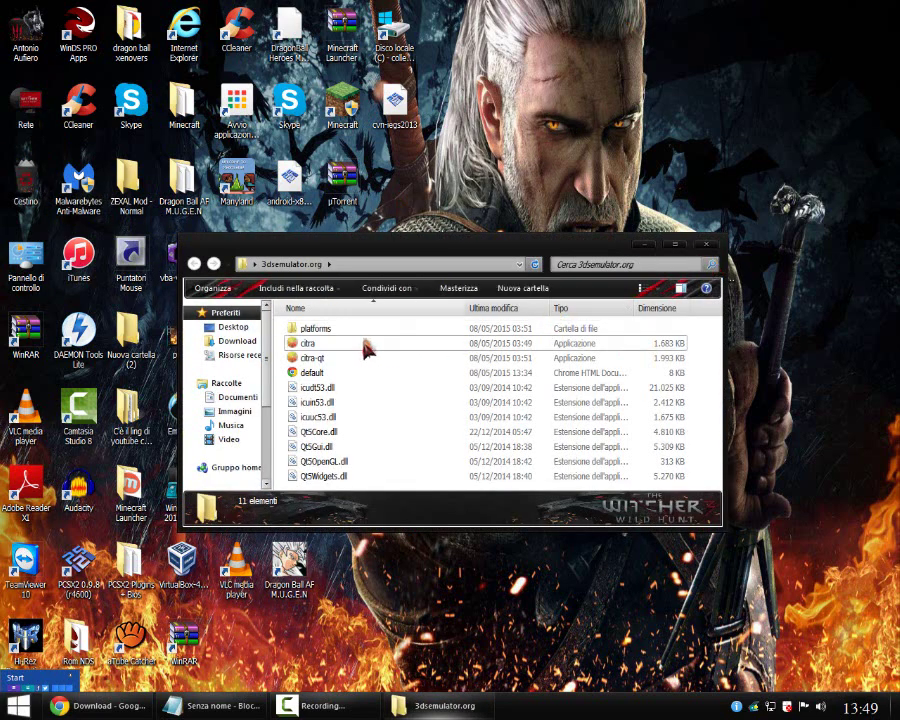
left_click(705, 243)
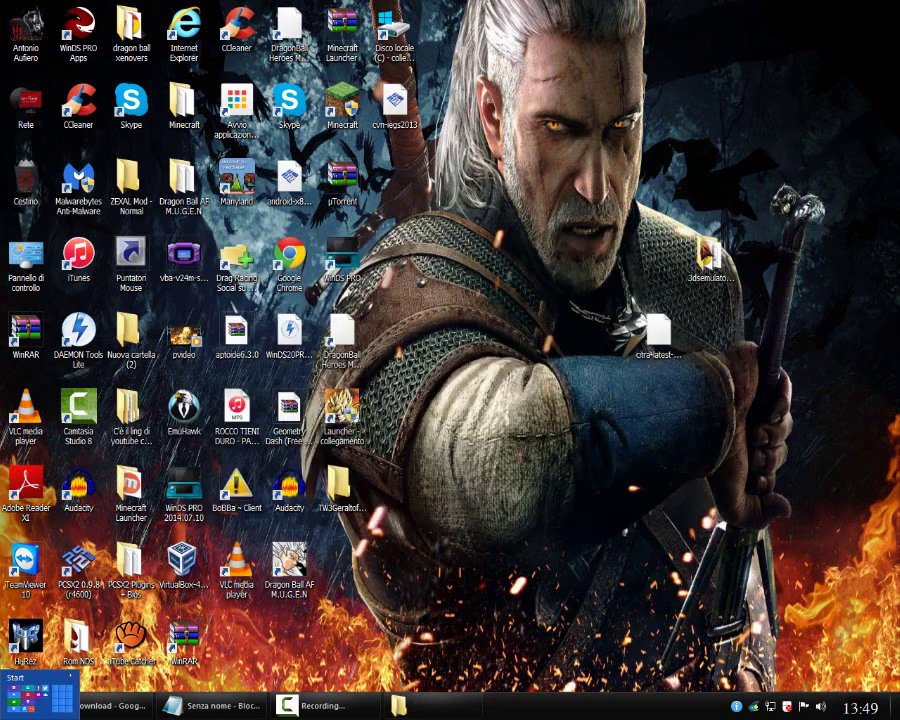
left_click_drag(706, 255, 497, 333)
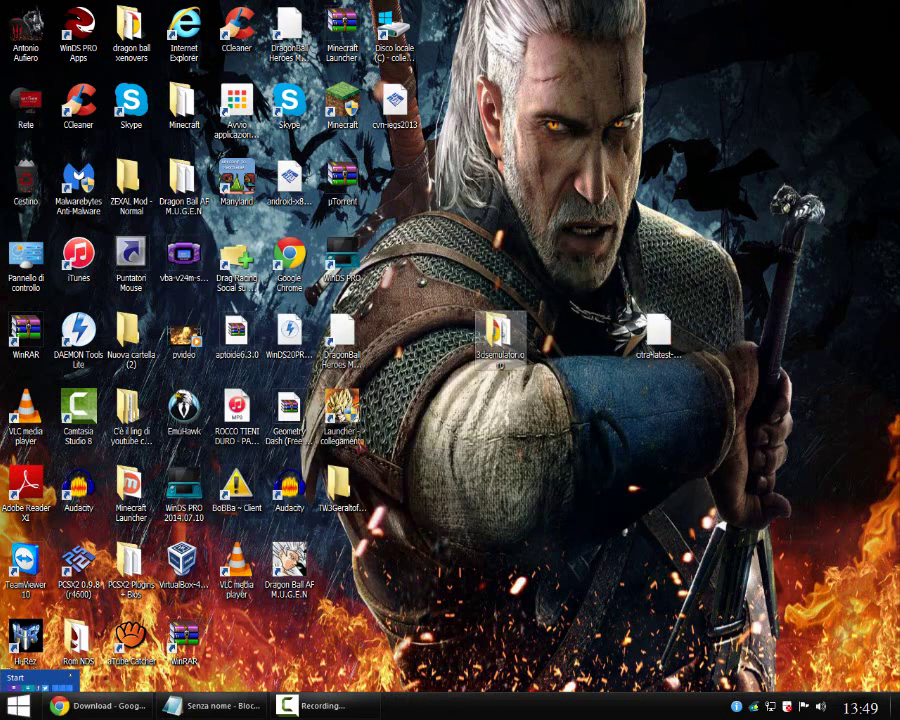
Step: Write "scusate rifacciamo" in the untitled Notepad note and return to the desktop
left_click(262, 708)
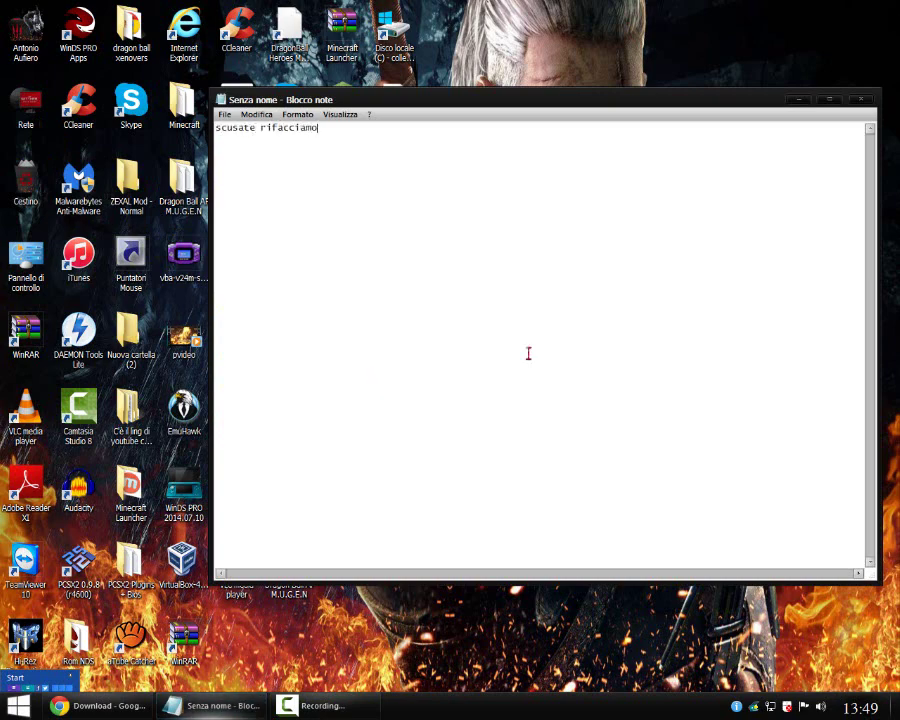
key("super+d")
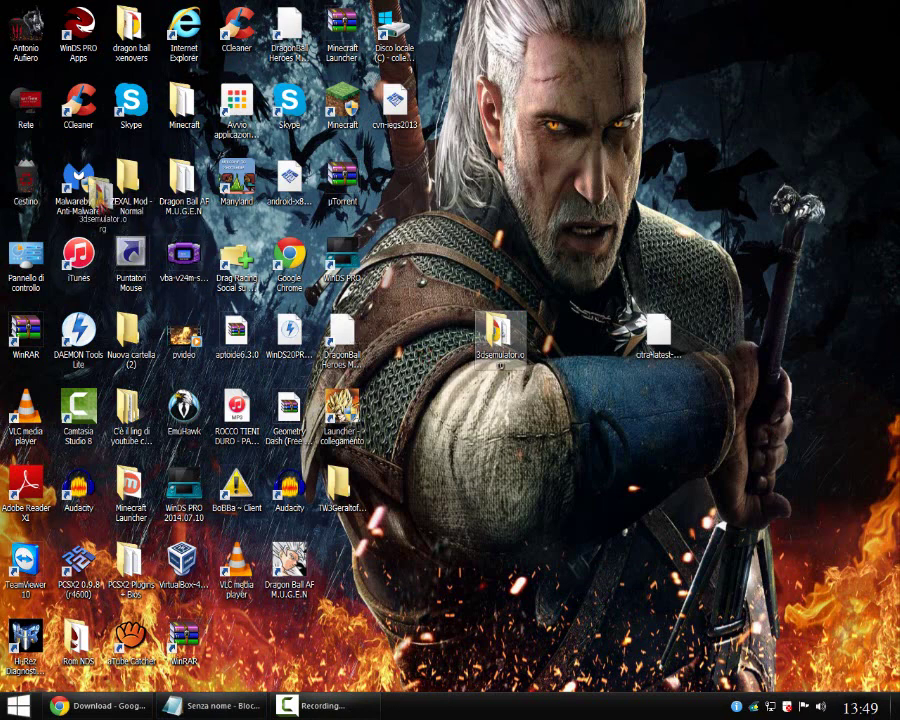
Step: Send the 3dsemulator.org folder to the Recycle Bin and permanently empty the bin
right_click(30, 182)
left_click(88, 240)
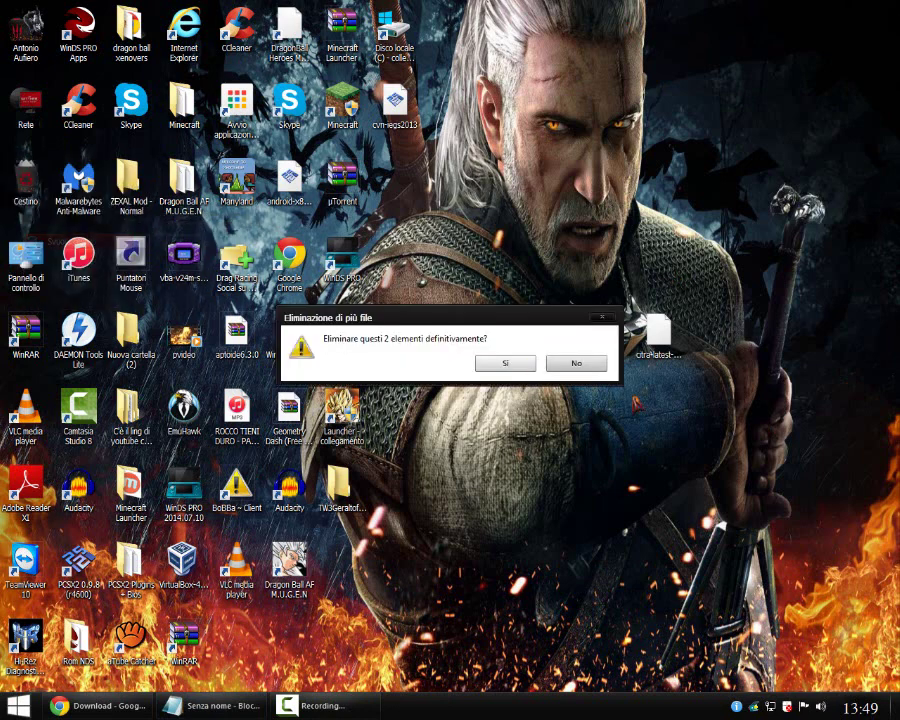
left_click(508, 362)
Step: Create a new folder on the desktop and name it 3DS Emulator
right_click(527, 124)
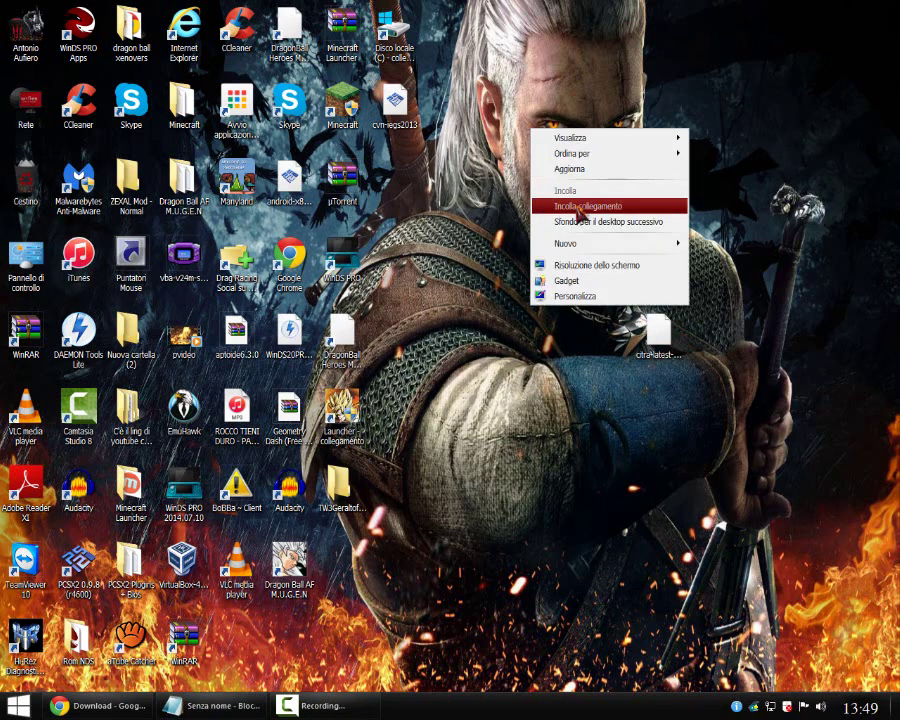
mouse_move(620, 243)
left_click(700, 243)
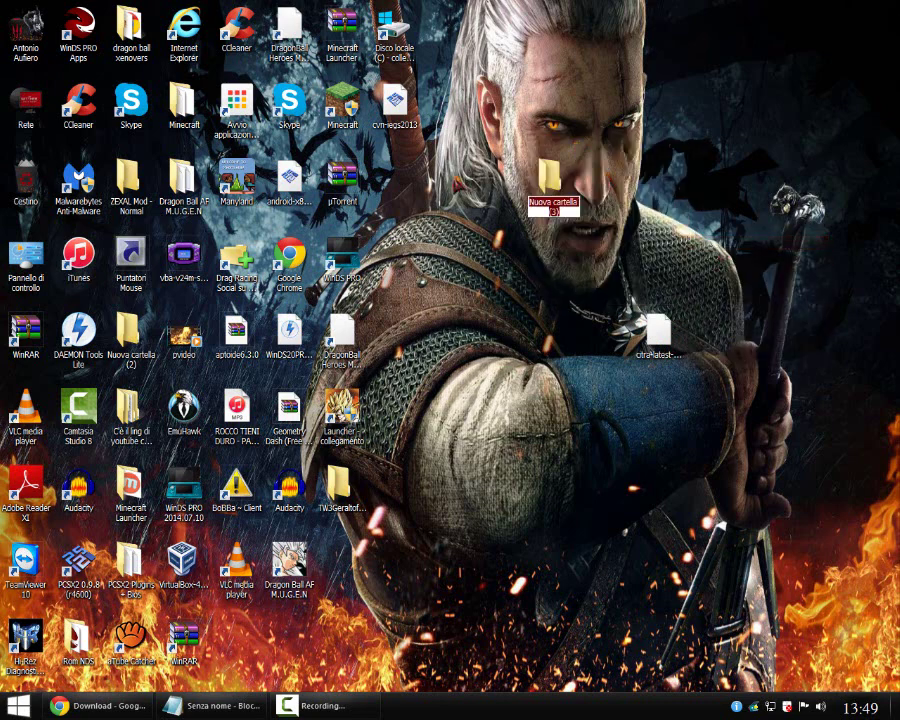
key("BackSpace")
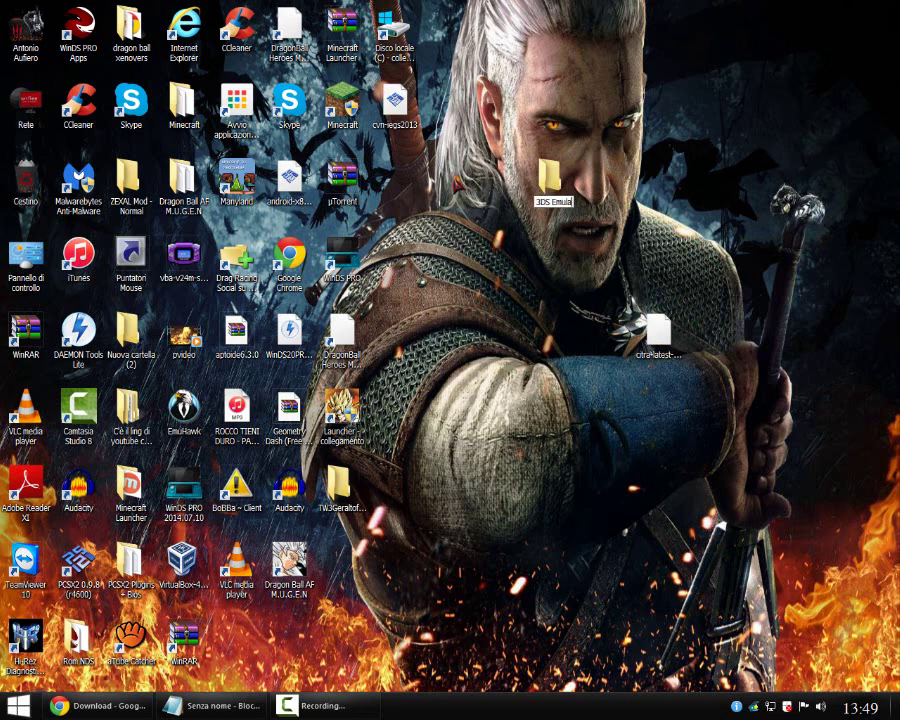
key("Return")
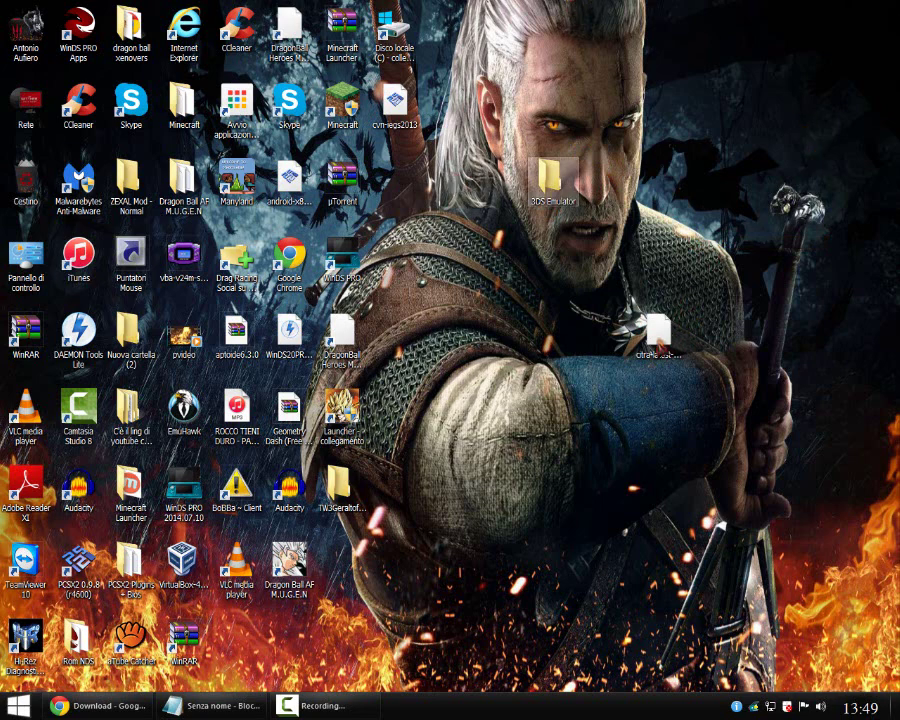
Step: Extract the citra-latest-windows-amd64.7z archive into the desktop folder 3DS Emulator
right_click(660, 340)
left_click(700, 425)
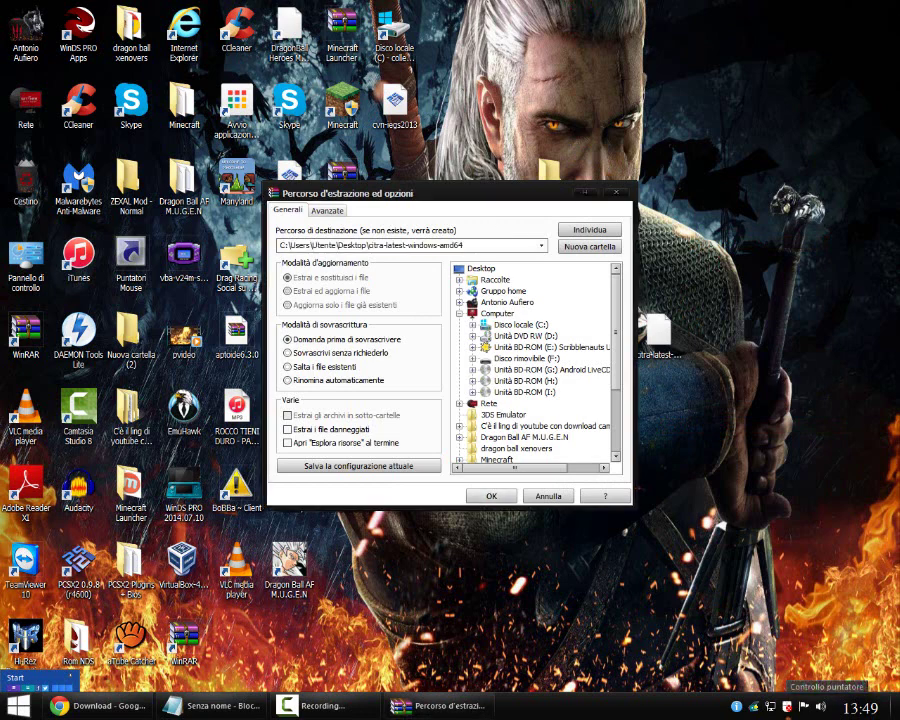
left_click(503, 414)
left_click(491, 496)
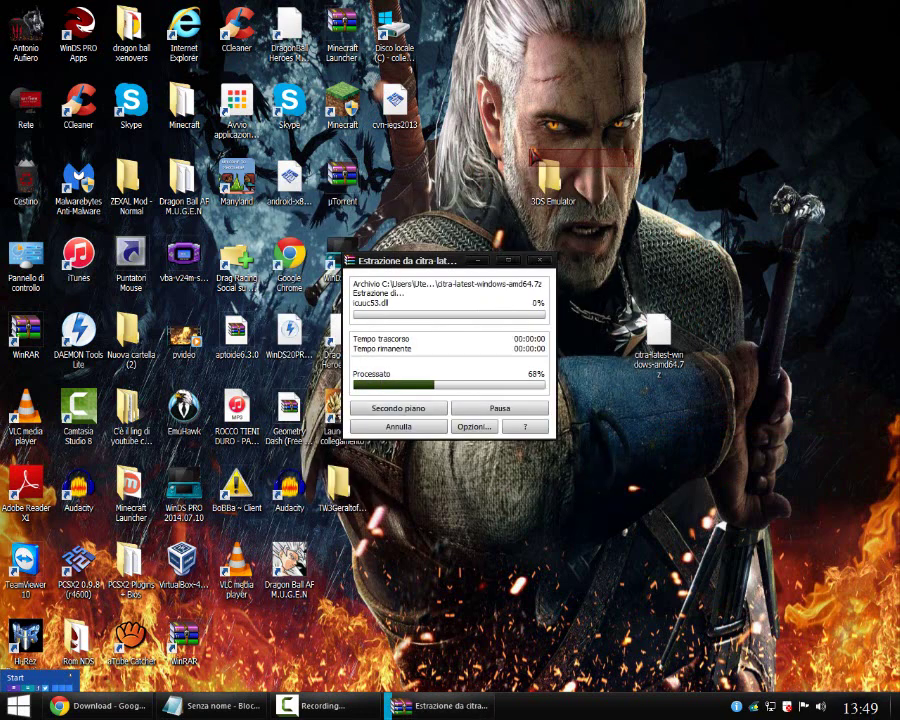
right_click(519, 117)
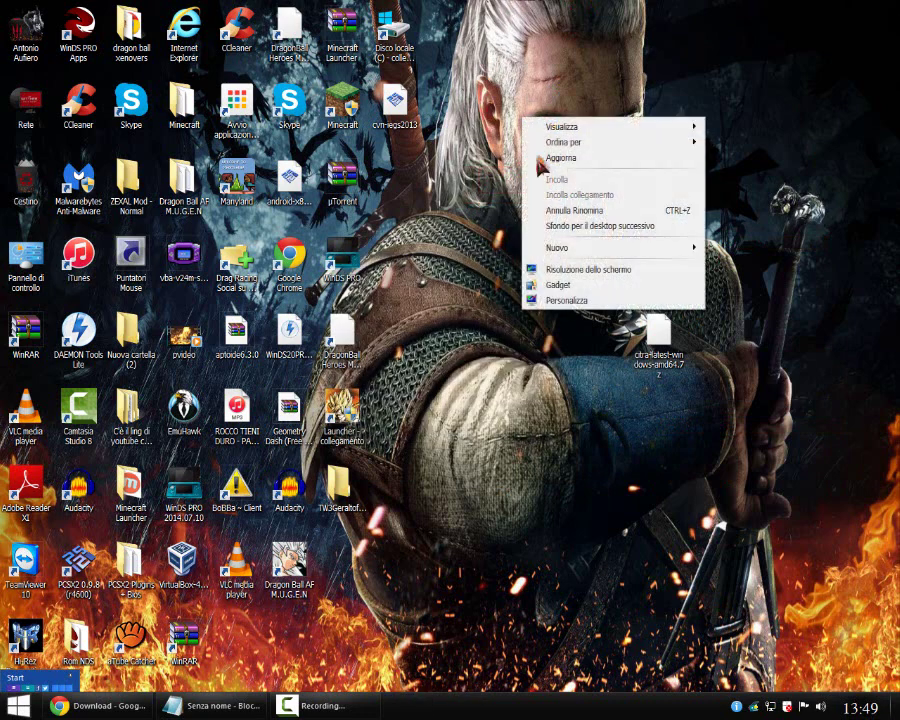
left_click(513, 84)
Step: Open the 3DS Emulator folder and try to launch the citra application
double_click(542, 170)
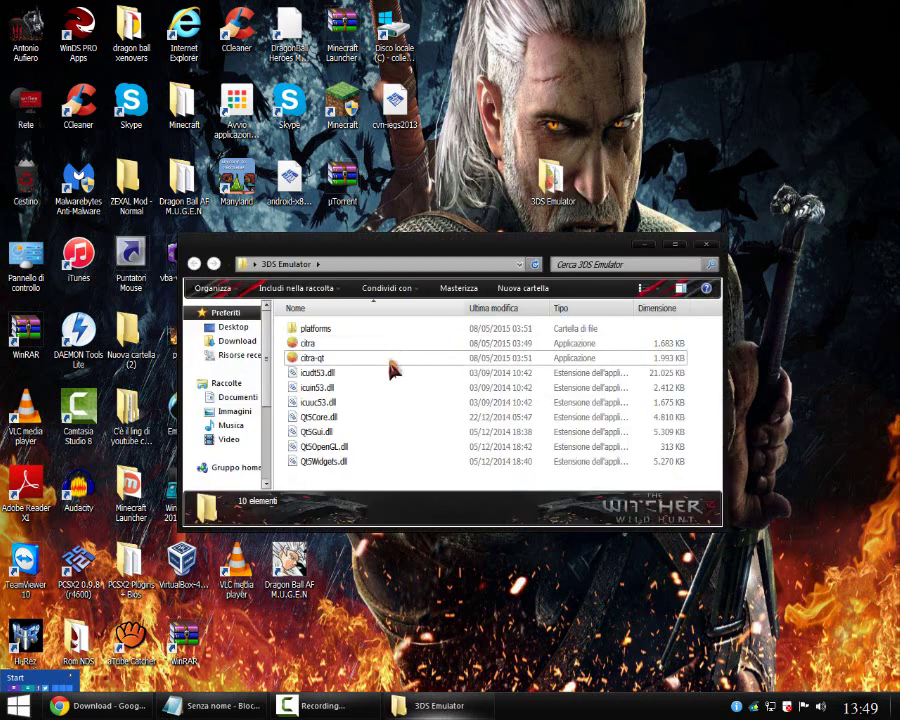
double_click(331, 345)
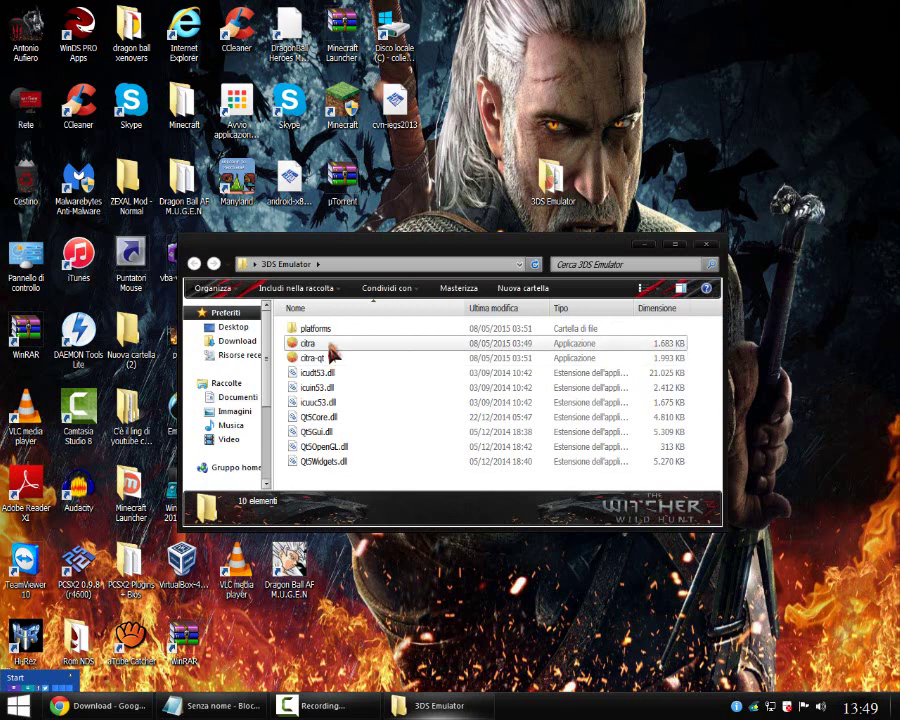
left_click(514, 367)
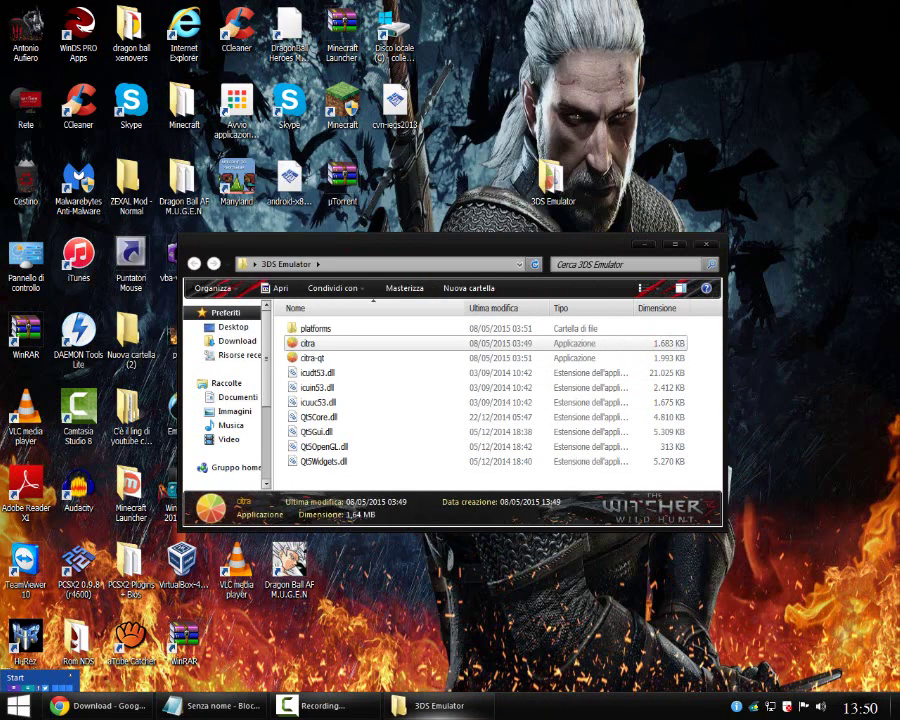
Step: Check the contents of the platforms subfolder and return to the 3DS Emulator folder
double_click(314, 329)
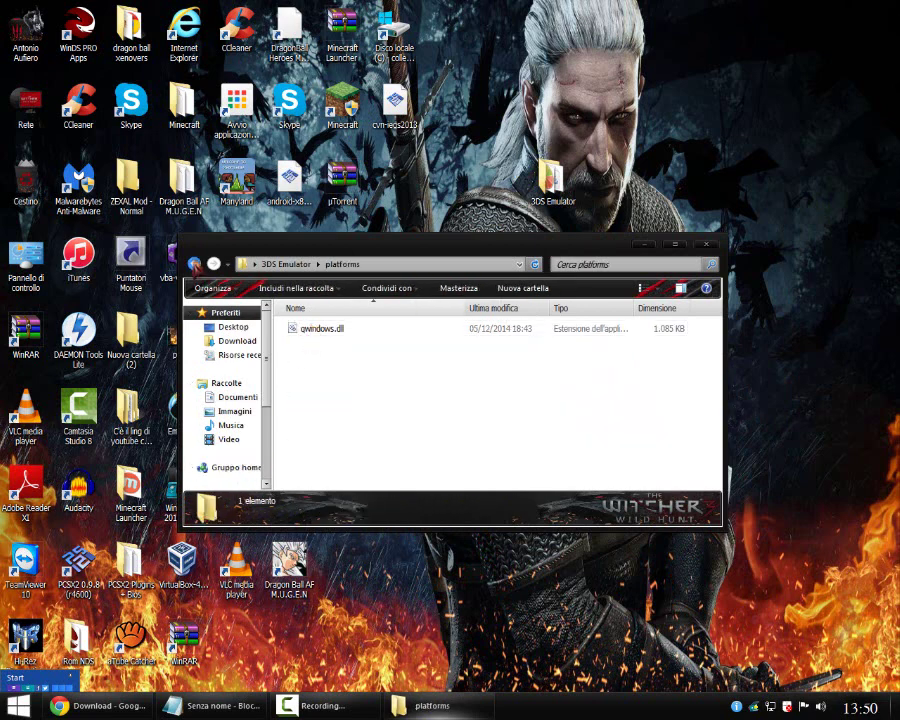
left_click(194, 264)
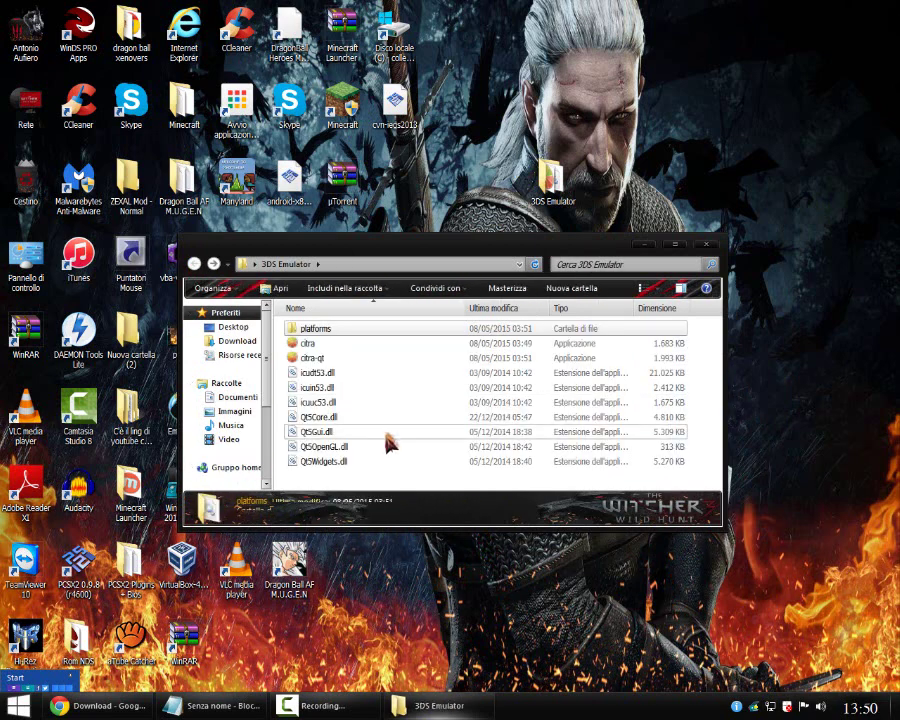
Step: Launch the citra-qt application from the 3DS Emulator folder and bring its console window to the front
double_click(300, 357)
left_click(276, 140)
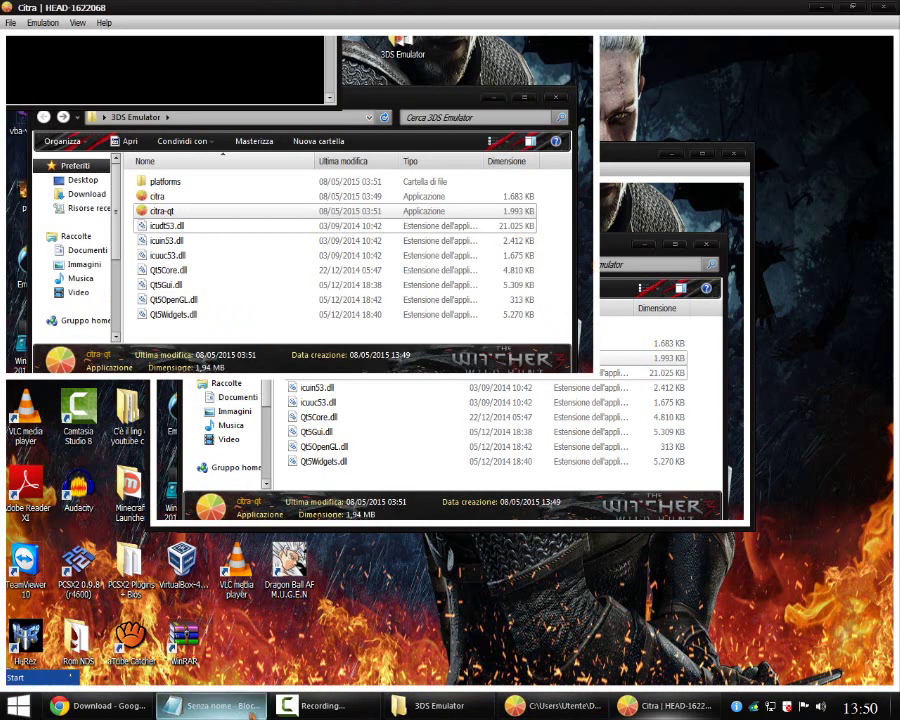
left_click(552, 705)
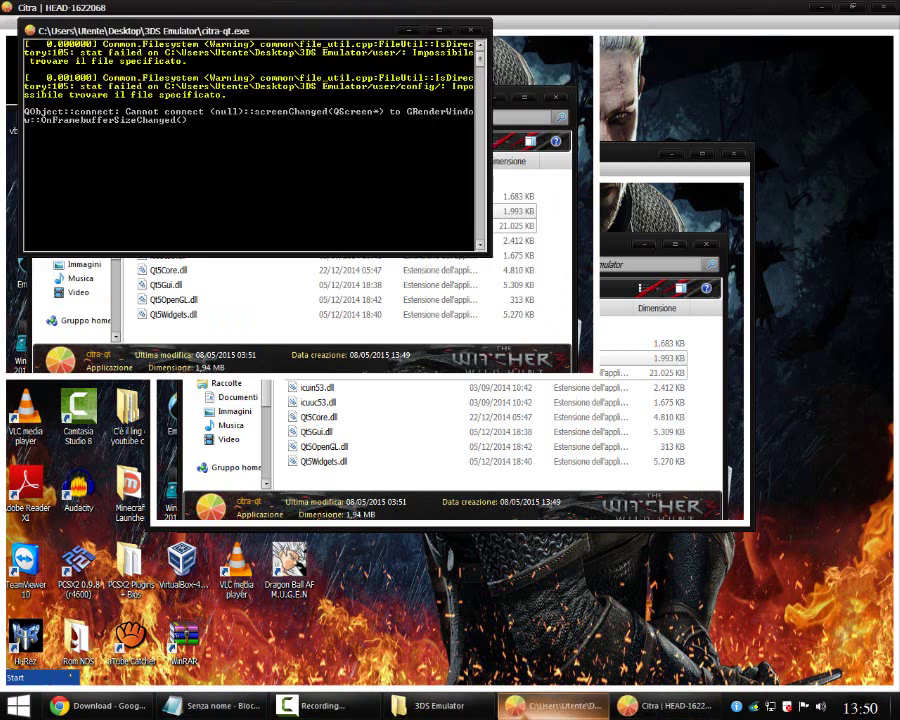
left_click(552, 705)
Step: Restore the Citra window from full screen, reposition it on the desktop and close the 3DS Emulator folder window
left_click(10, 22)
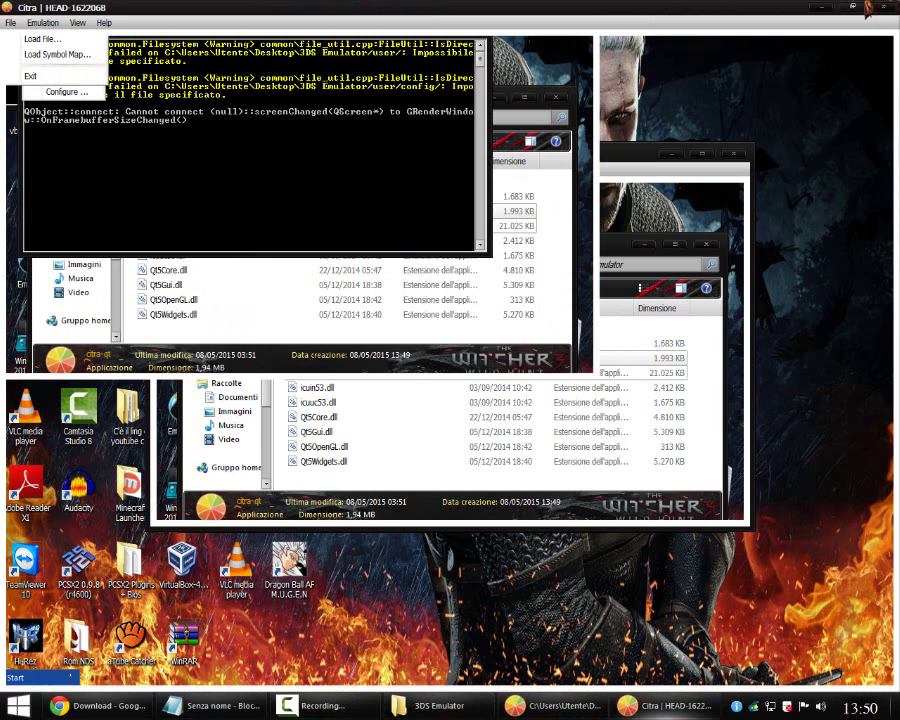
left_click(853, 8)
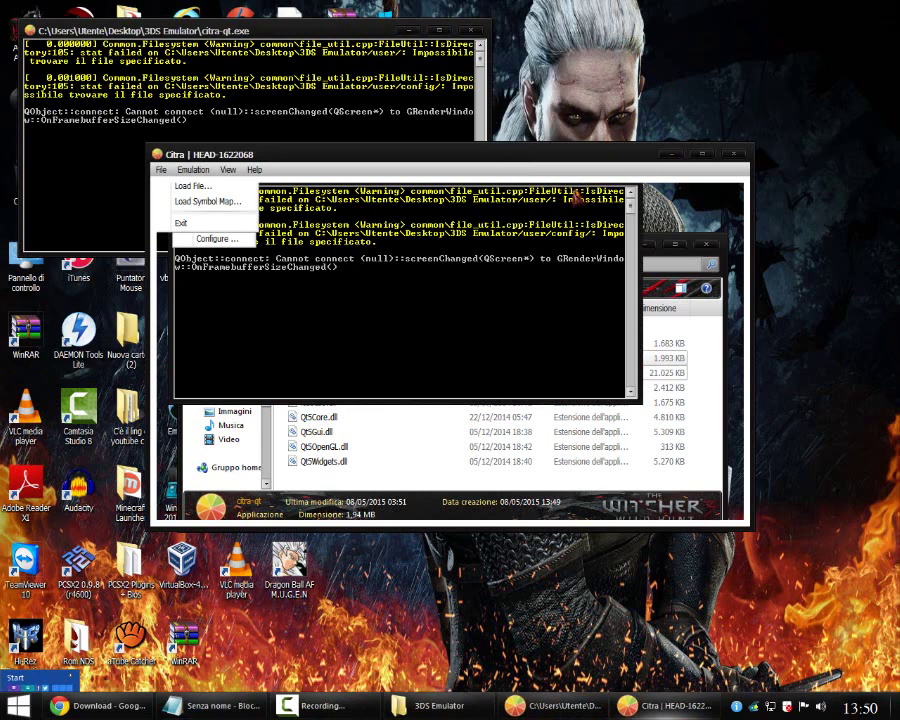
left_click_drag(580, 170, 760, 225)
left_click(215, 368)
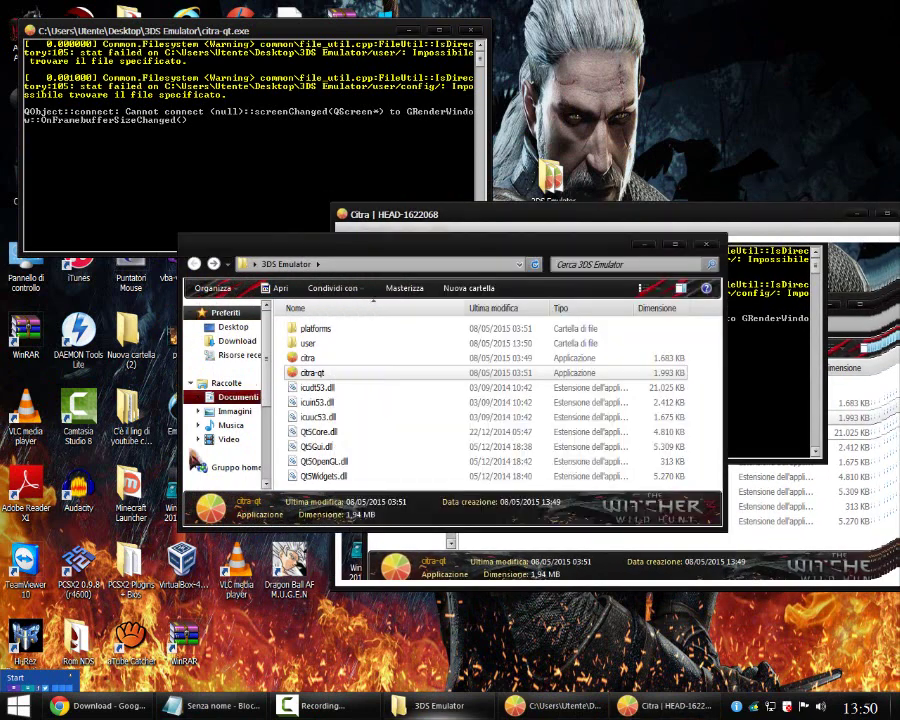
left_click(707, 244)
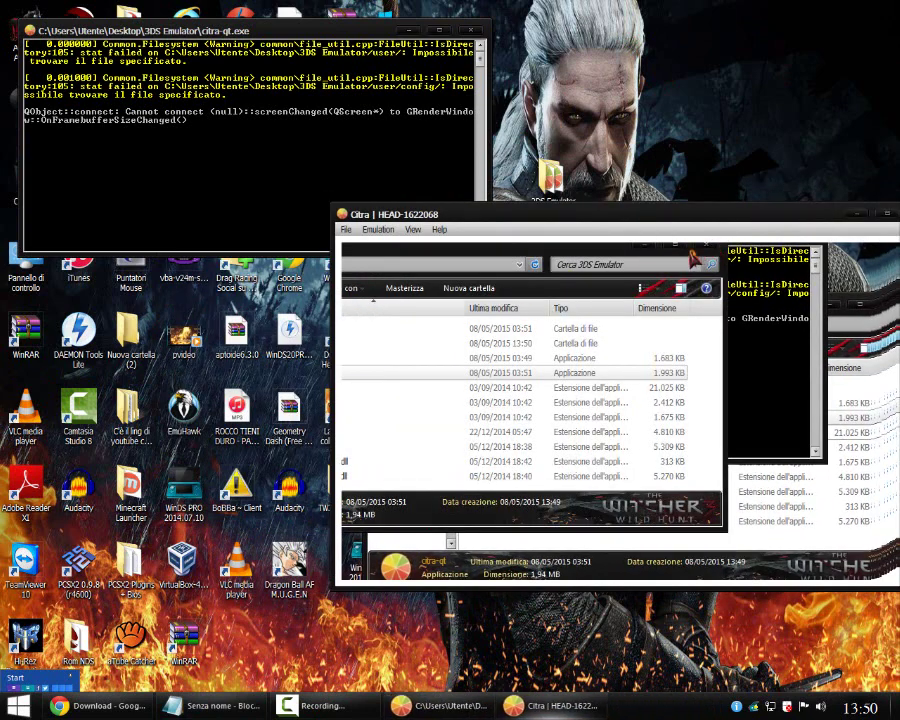
left_click_drag(706, 221, 546, 228)
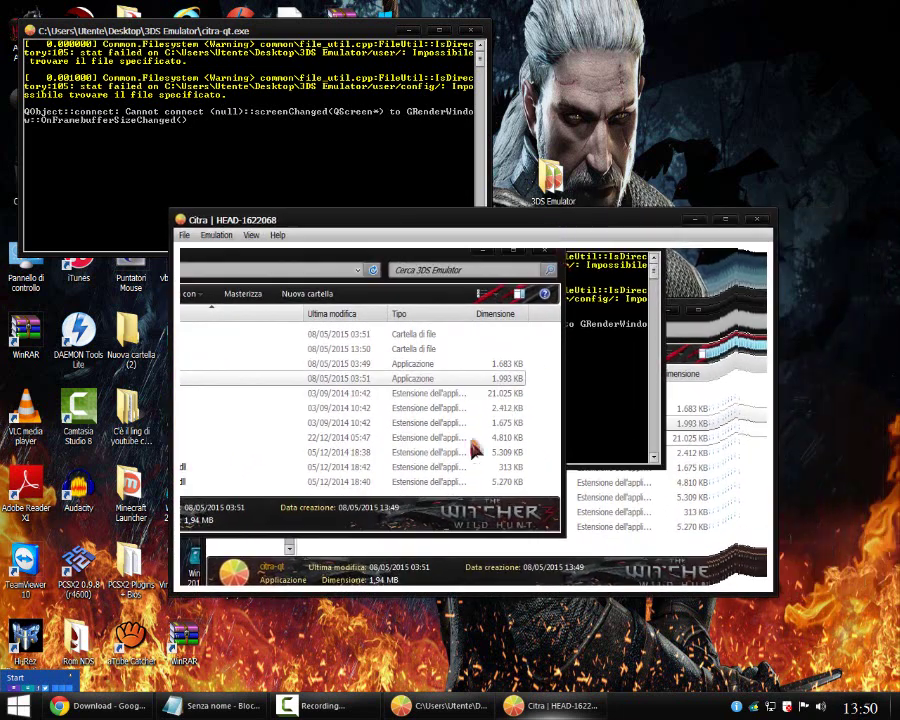
Step: Switch to Notepad and replace the existing text with "bloccato asp"
left_click(215, 706)
key("ctrl+a")
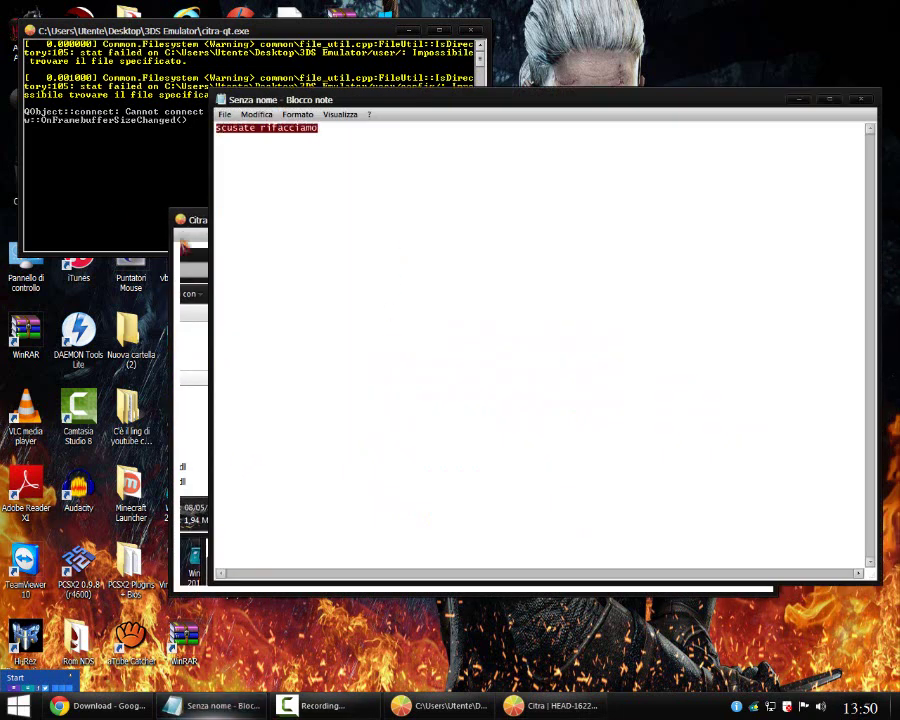
left_click(184, 248)
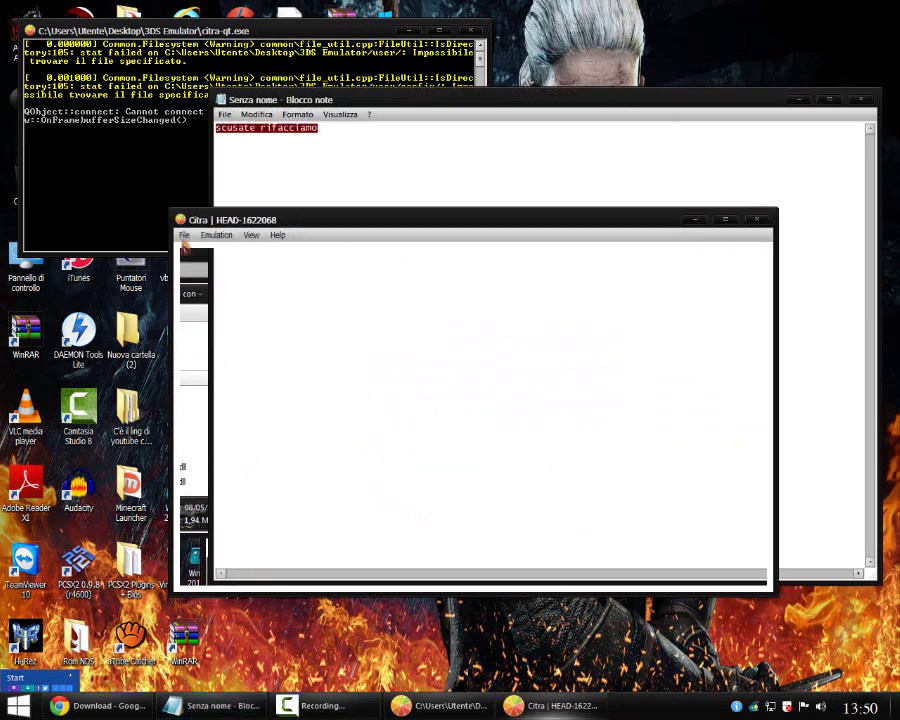
left_click_drag(464, 173, 8, 156)
key("alt+Tab")
left_click(295, 183)
left_click_drag(343, 153, 175, 195)
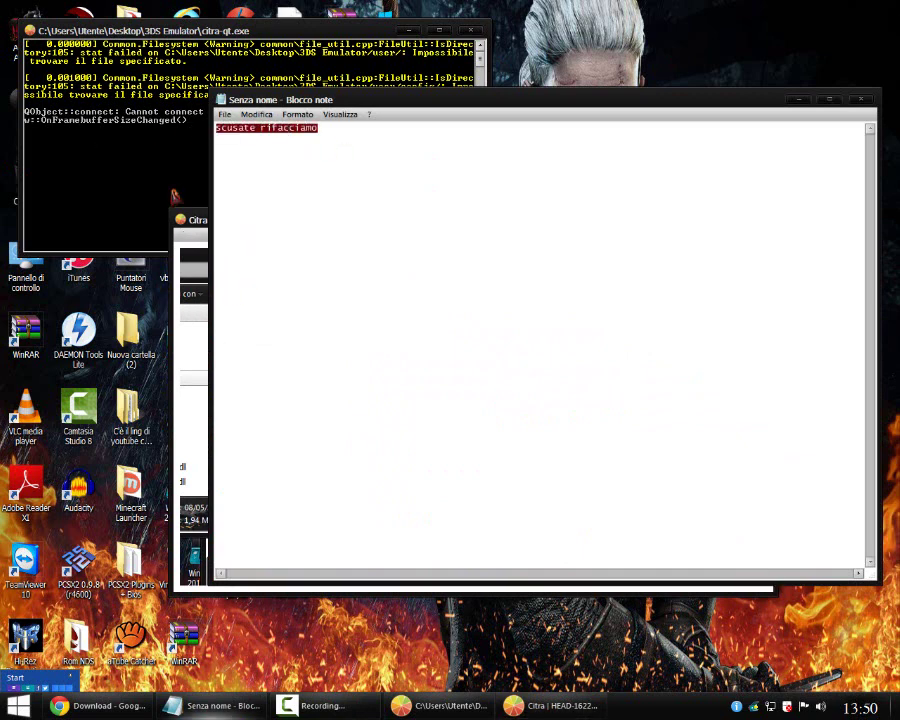
left_click(175, 197)
left_click(476, 225)
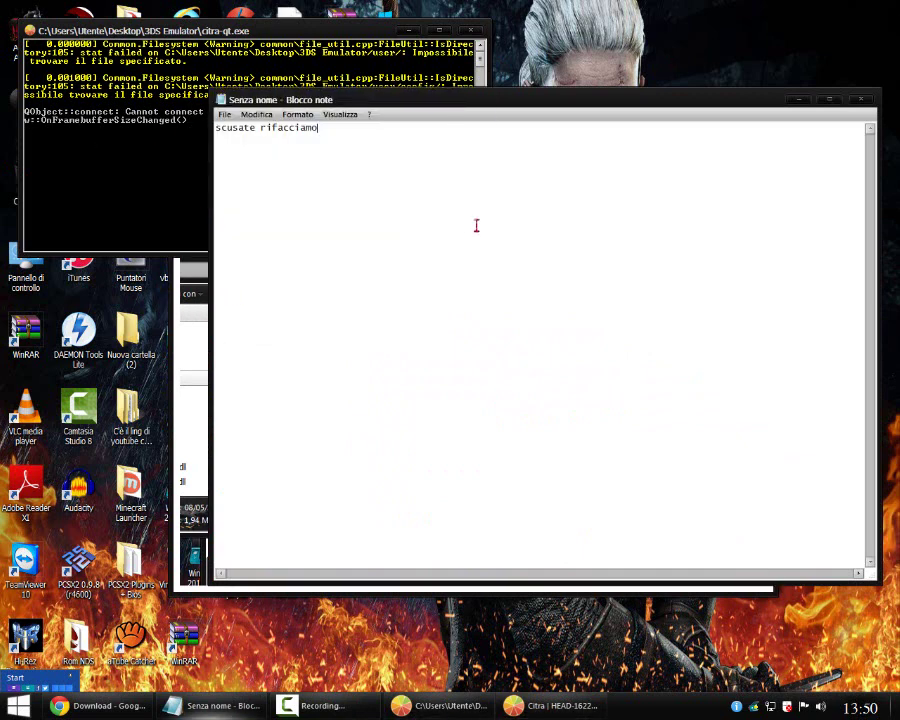
key("ctrl+a")
type("b")
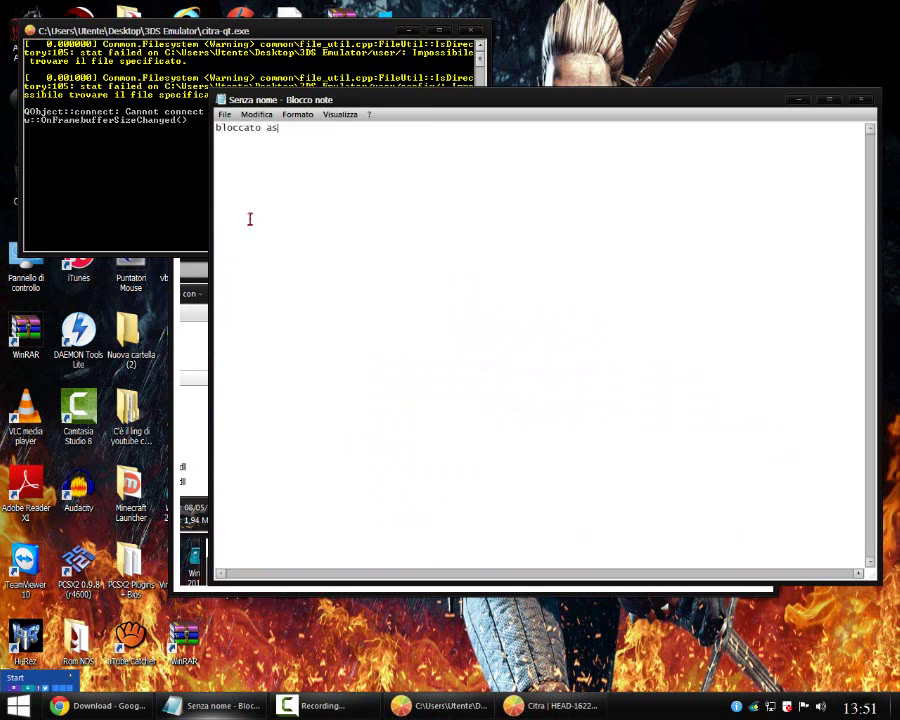
left_click(186, 332)
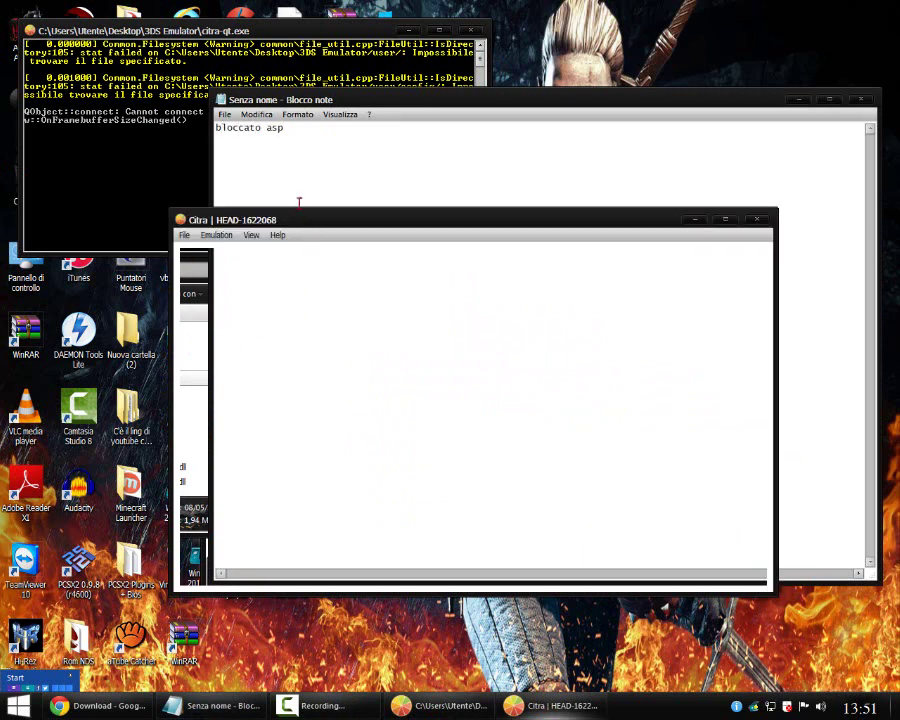
left_click(306, 148)
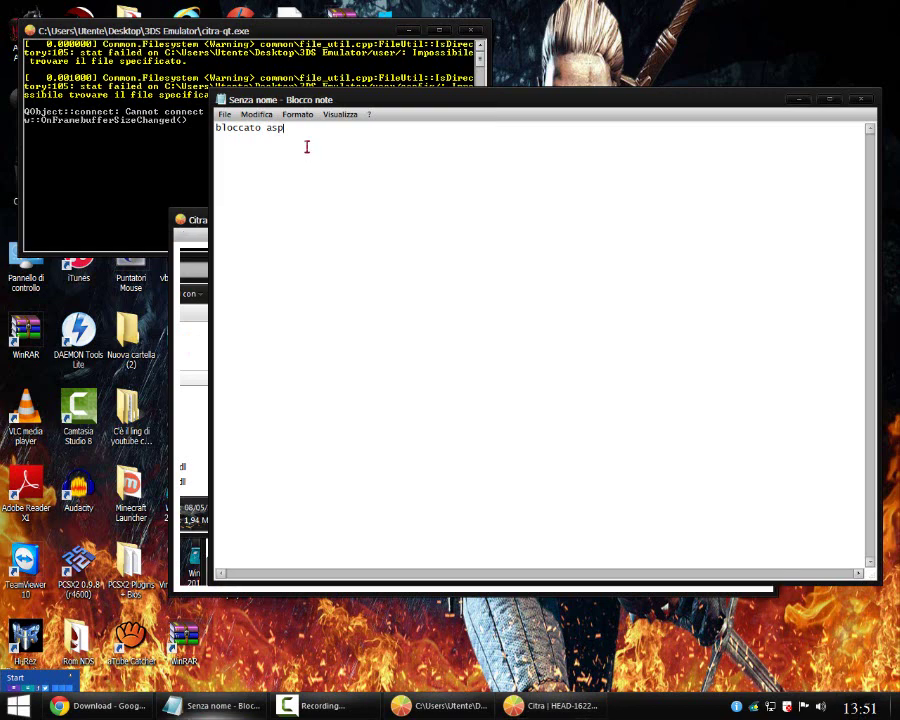
Step: Minimize the Notepad window and close the Citra emulator together with its console
left_click(798, 99)
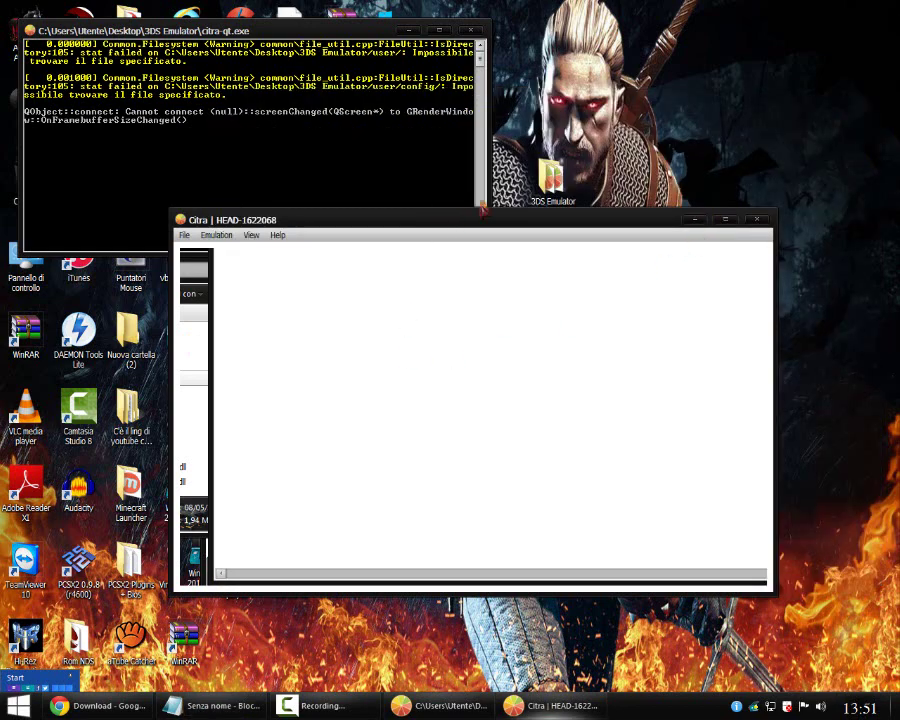
left_click_drag(483, 211, 453, 228)
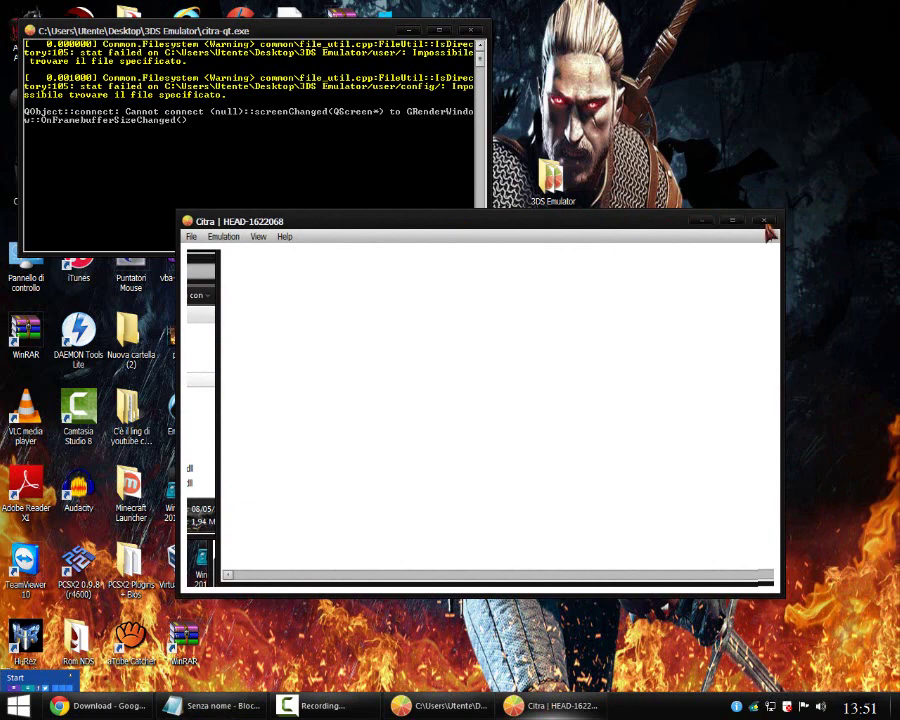
left_click(471, 30)
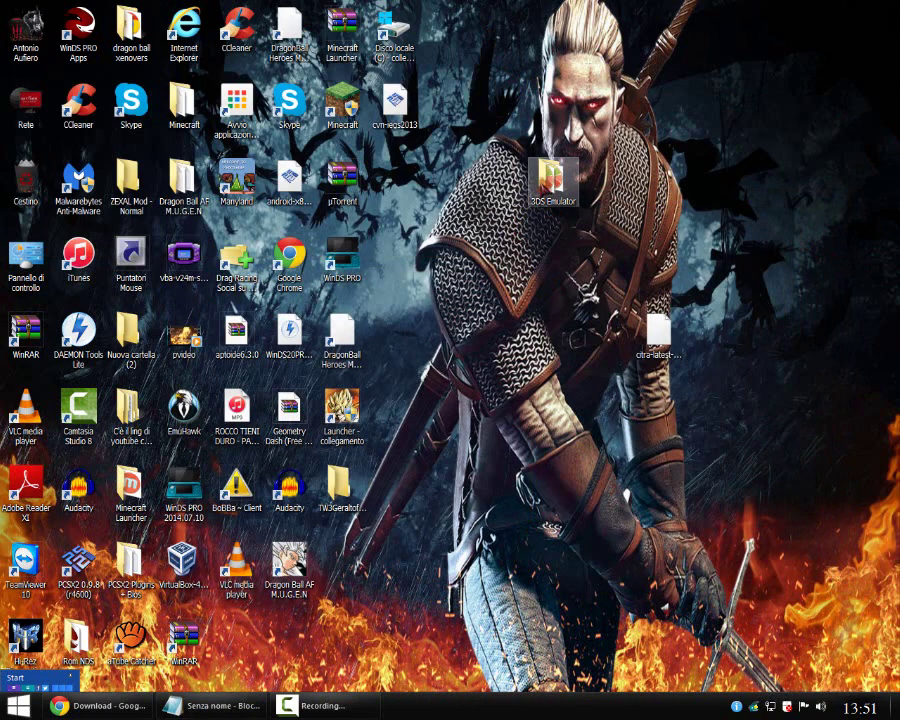
Step: Set the citra application in the 3DS Emulator folder to run as administrator with compatibility mode off, and launch it
double_click(552, 180)
right_click(325, 358)
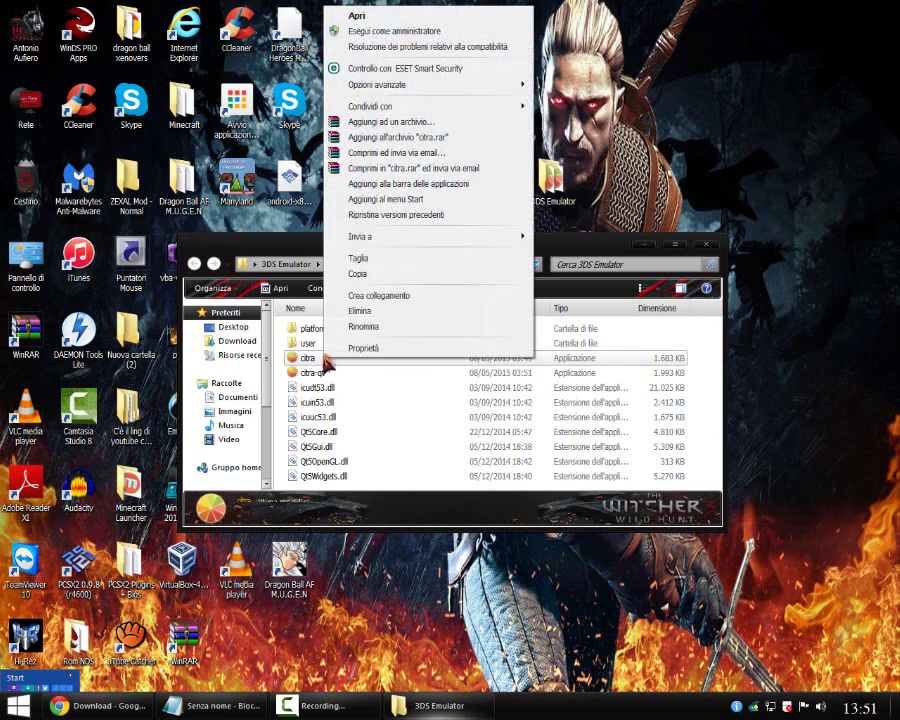
left_click(362, 348)
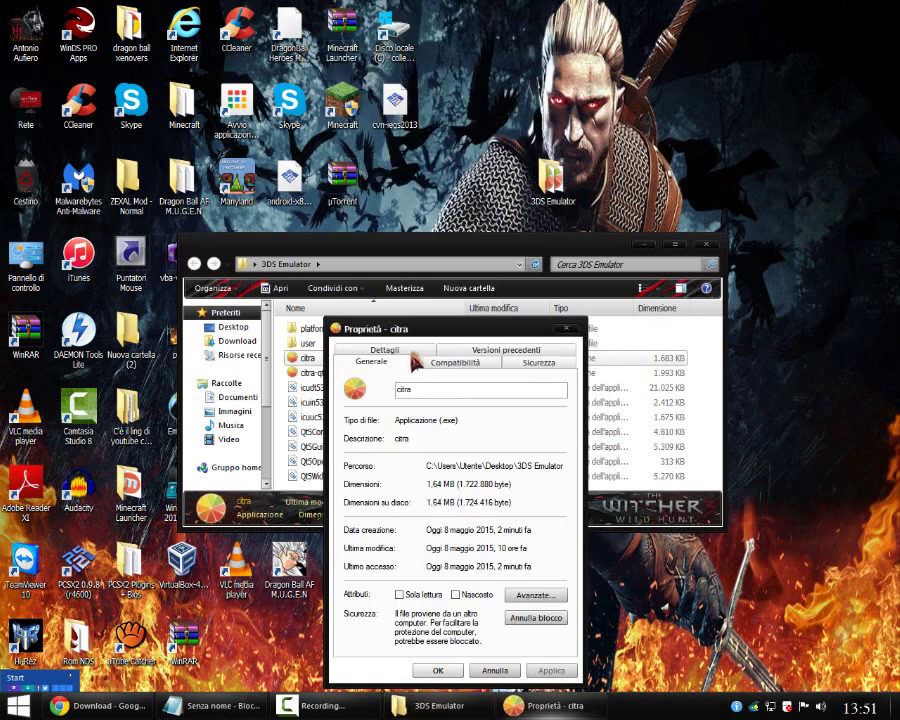
left_click(415, 360)
left_click(396, 450)
left_click(392, 468)
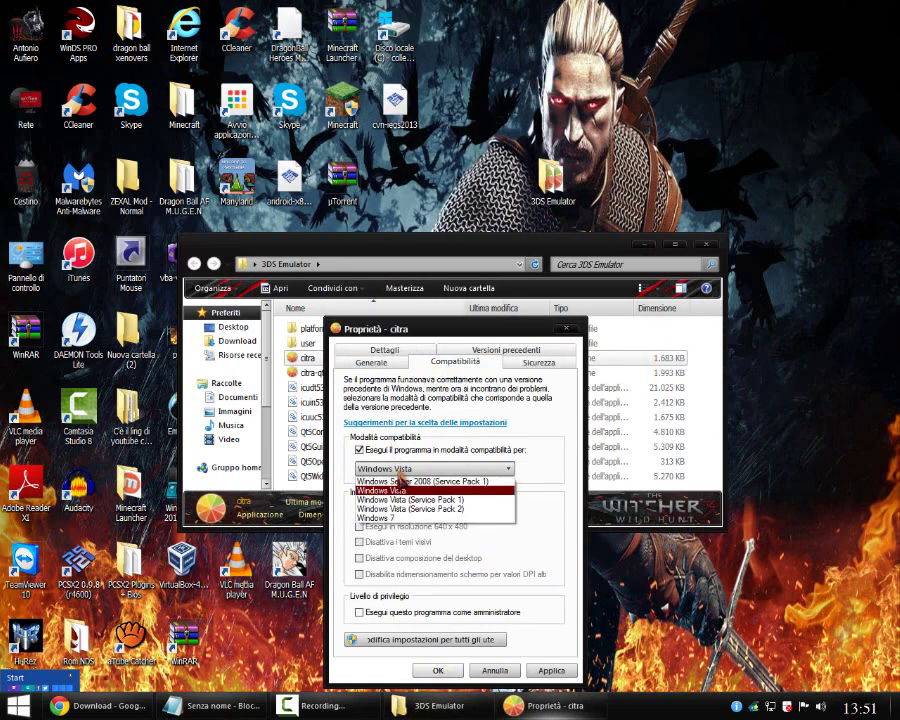
left_click(378, 517)
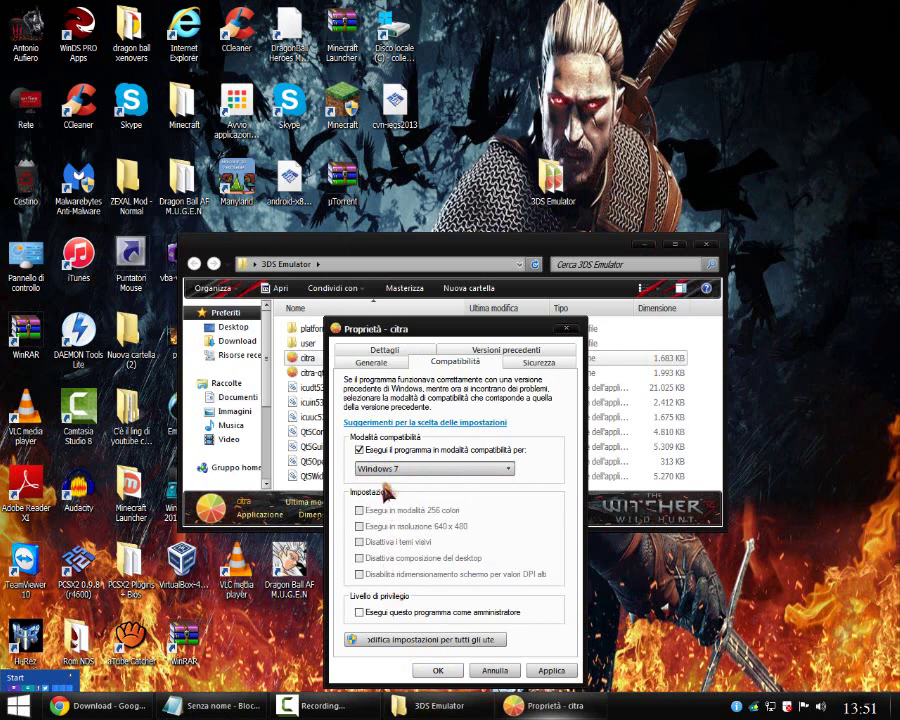
left_click(359, 450)
left_click(359, 612)
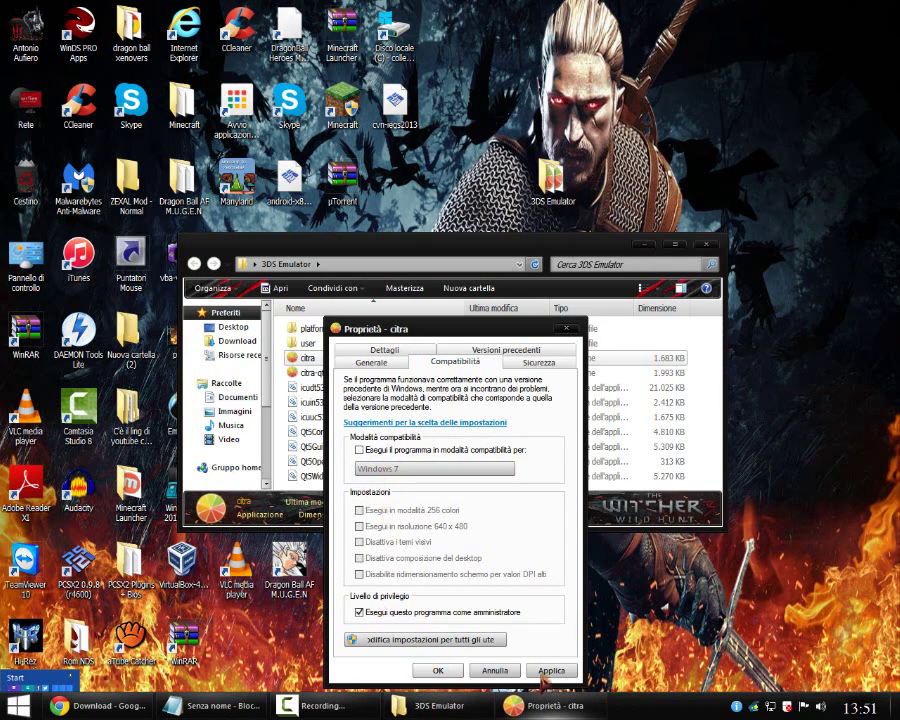
left_click(543, 672)
left_click(431, 672)
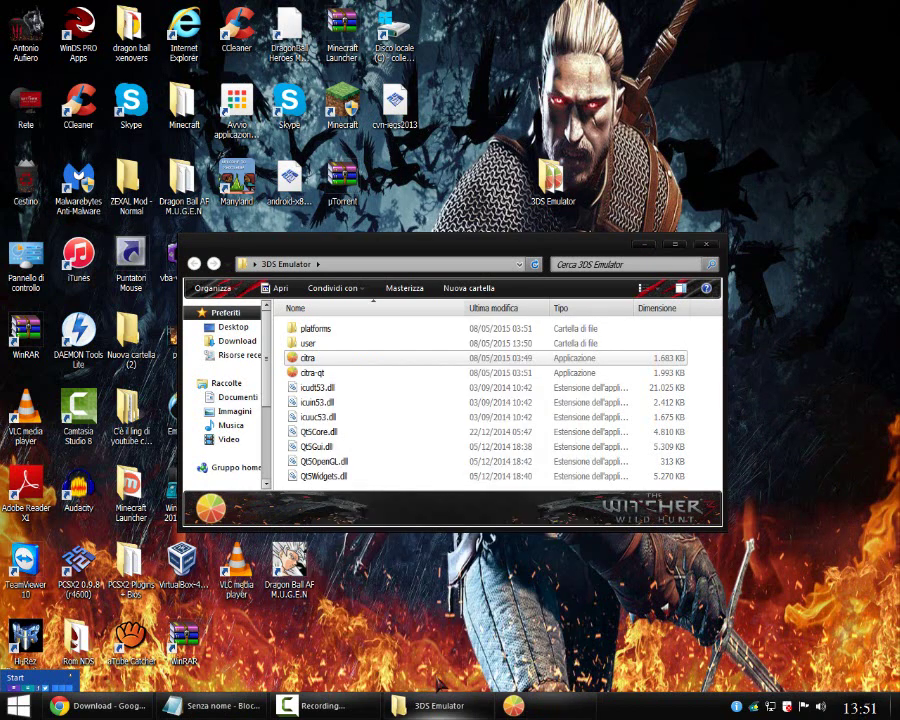
double_click(333, 358)
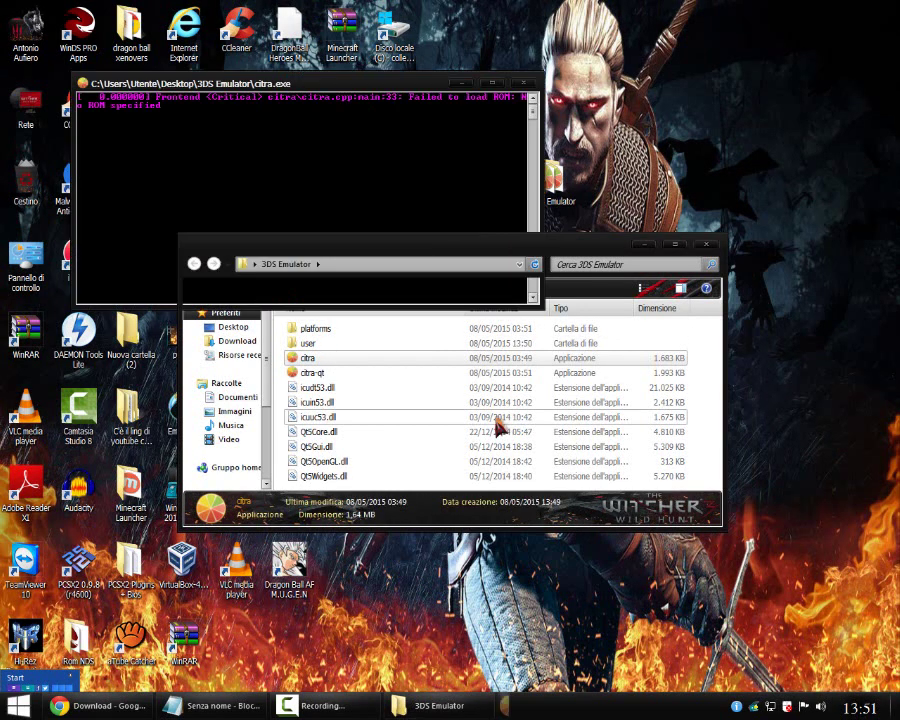
Step: Set the citra-qt application to run as administrator, leaving compatibility mode off
left_click(366, 373)
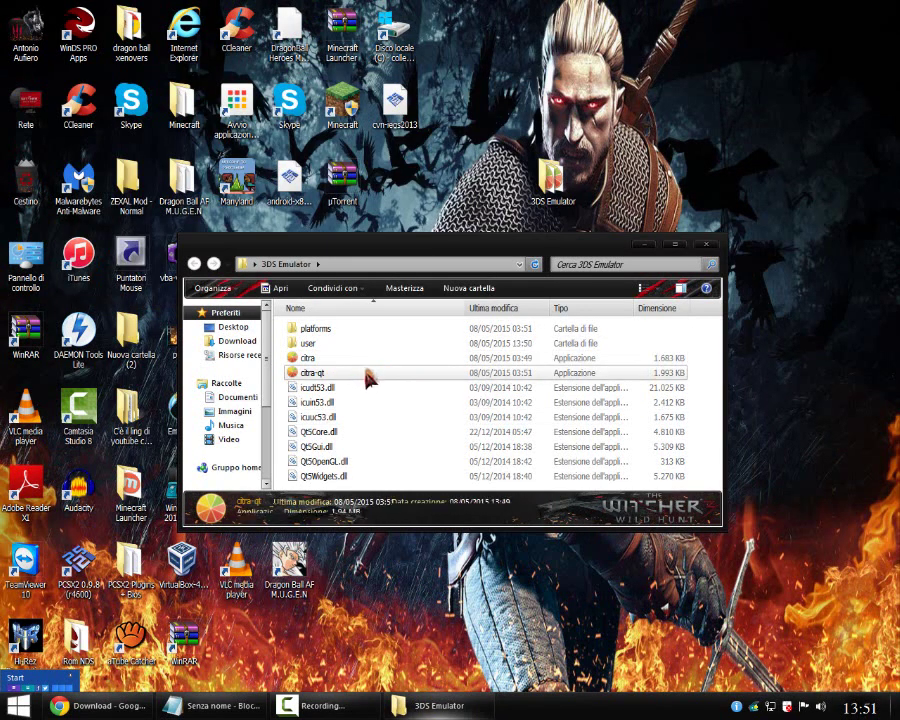
right_click(366, 378)
left_click(382, 366)
left_click(487, 368)
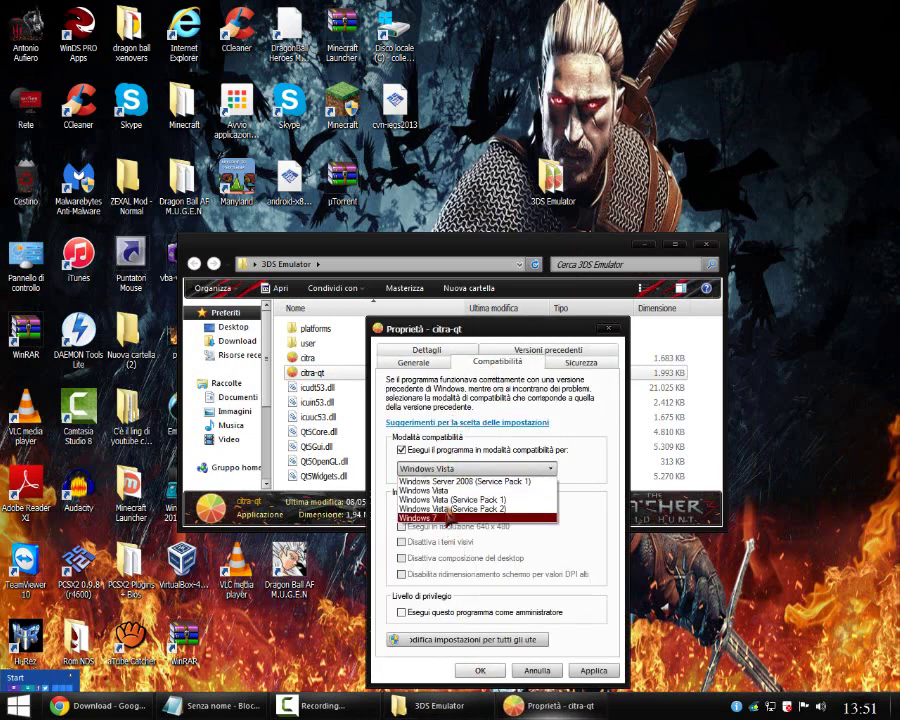
left_click(450, 518)
left_click(402, 450)
left_click(402, 612)
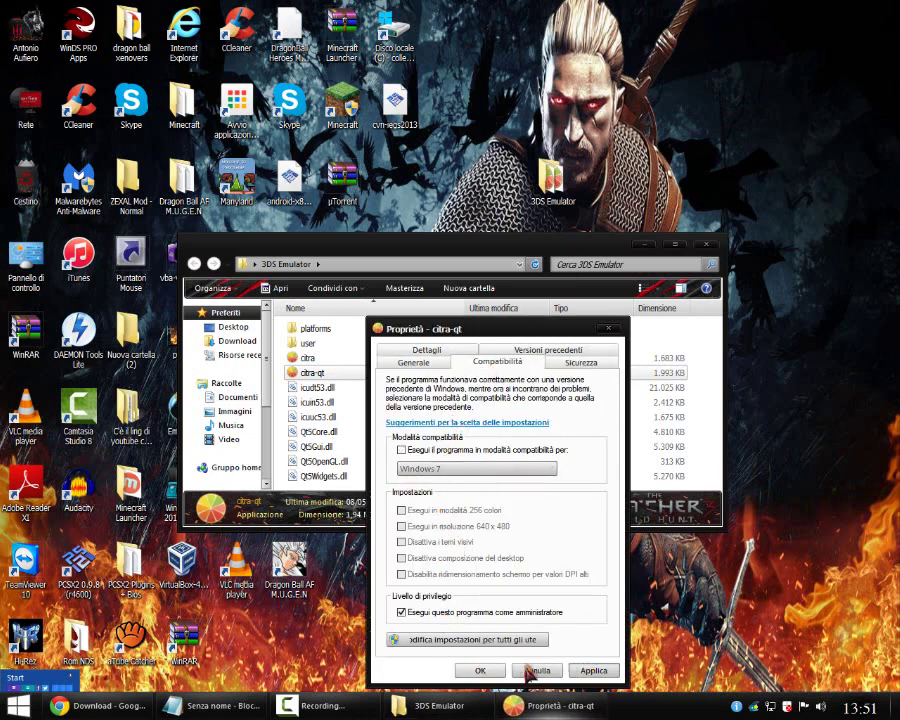
left_click(480, 670)
Step: Send a shortcut of the citra-qt application to the desktop and close the 3DS Emulator folder window
left_click(372, 373)
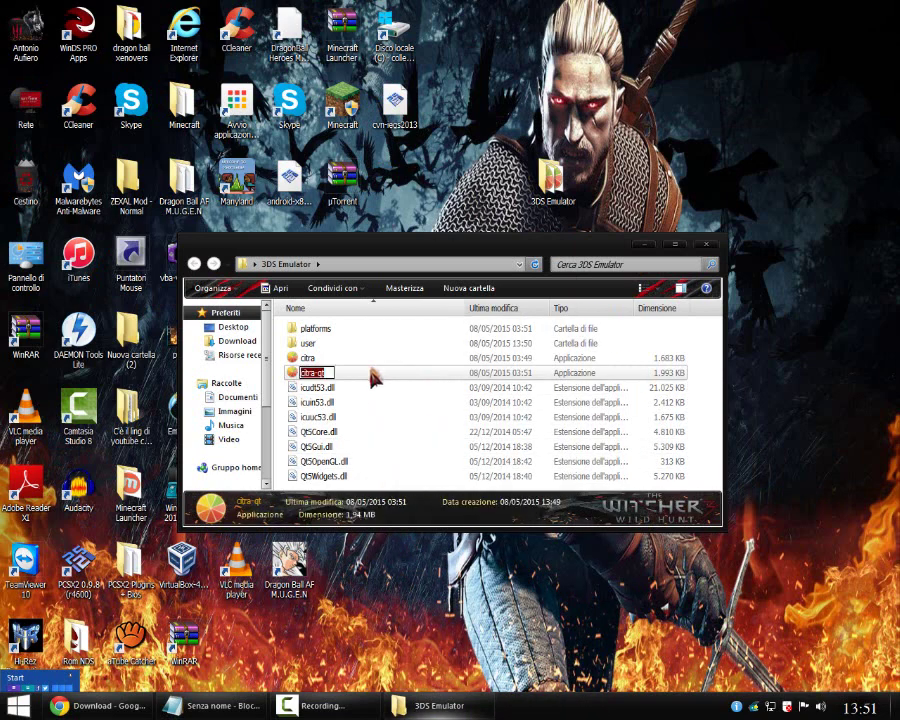
right_click(374, 372)
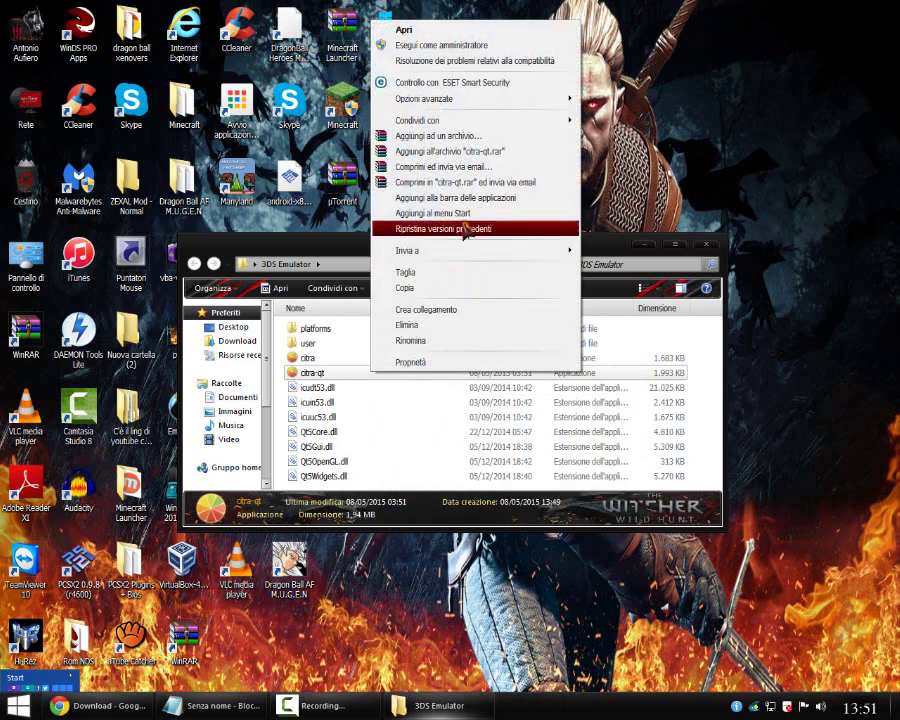
mouse_move(466, 252)
left_click(614, 267)
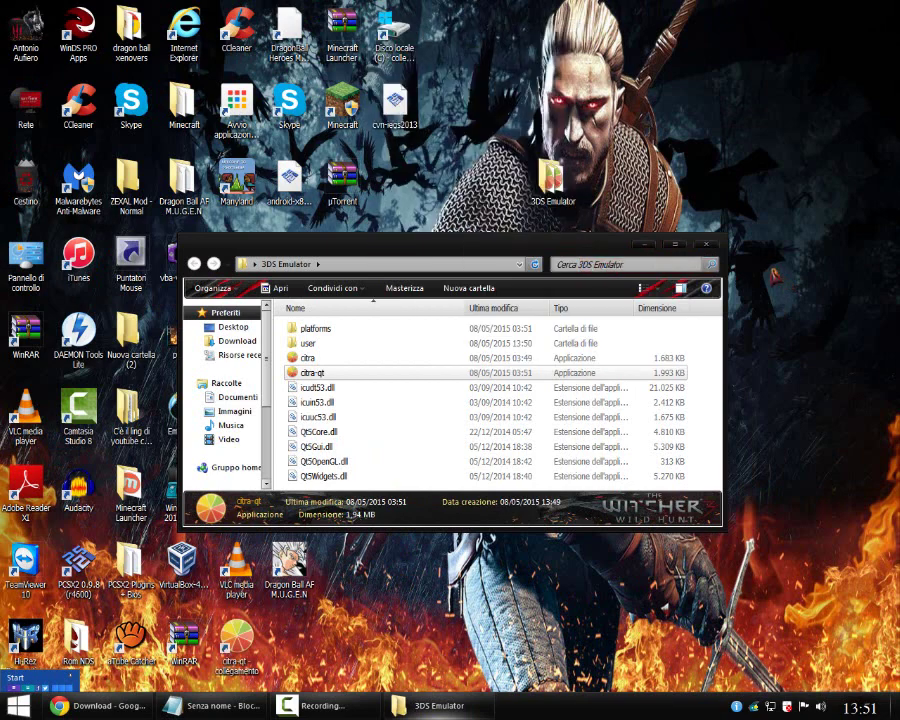
left_click(705, 245)
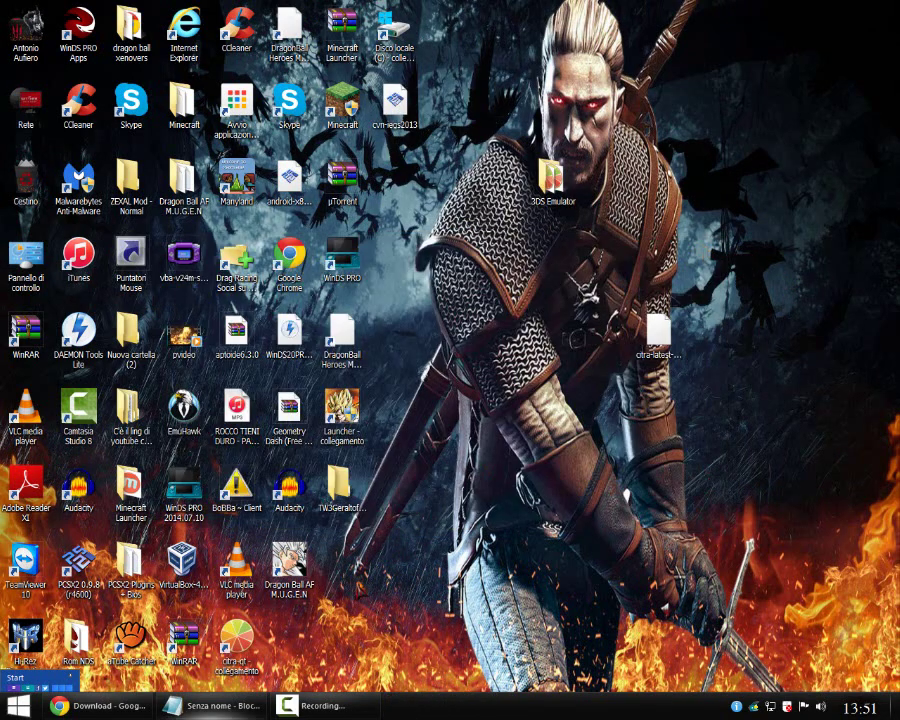
Step: Tidy the desktop by moving the citra-latest archive and 3DS Emulator folder beside the other icons and the citra-qt shortcut to the open middle area
left_click_drag(640, 380, 605, 182)
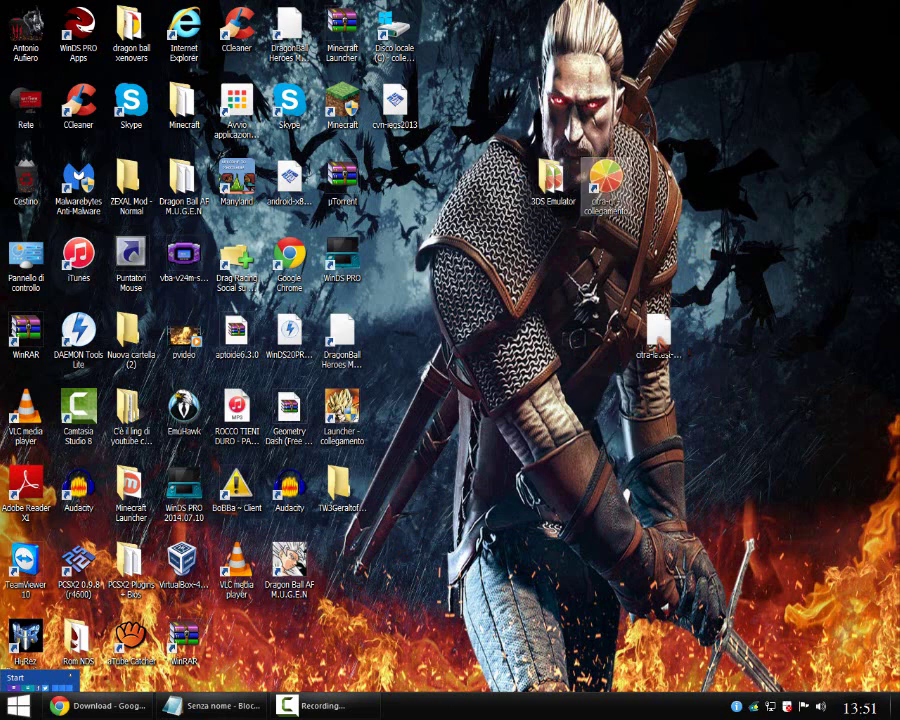
left_click_drag(658, 332, 395, 178)
left_click_drag(548, 186, 443, 34)
left_click(582, 74)
left_click_drag(501, 45, 556, 188)
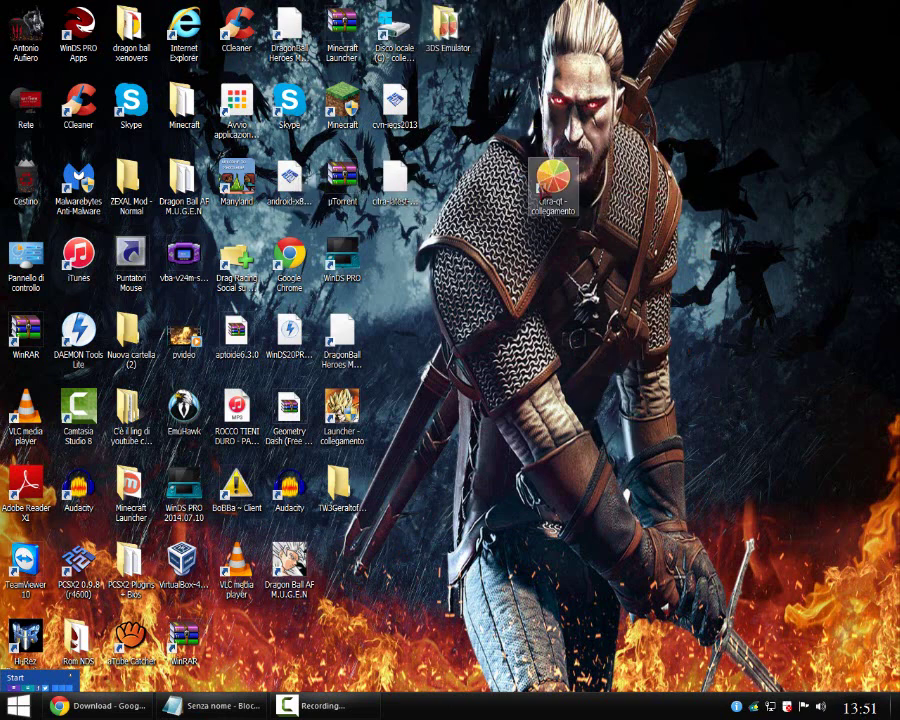
Step: Launch Citra from the citra-qt desktop shortcut and move its window clear of the console text
double_click(553, 182)
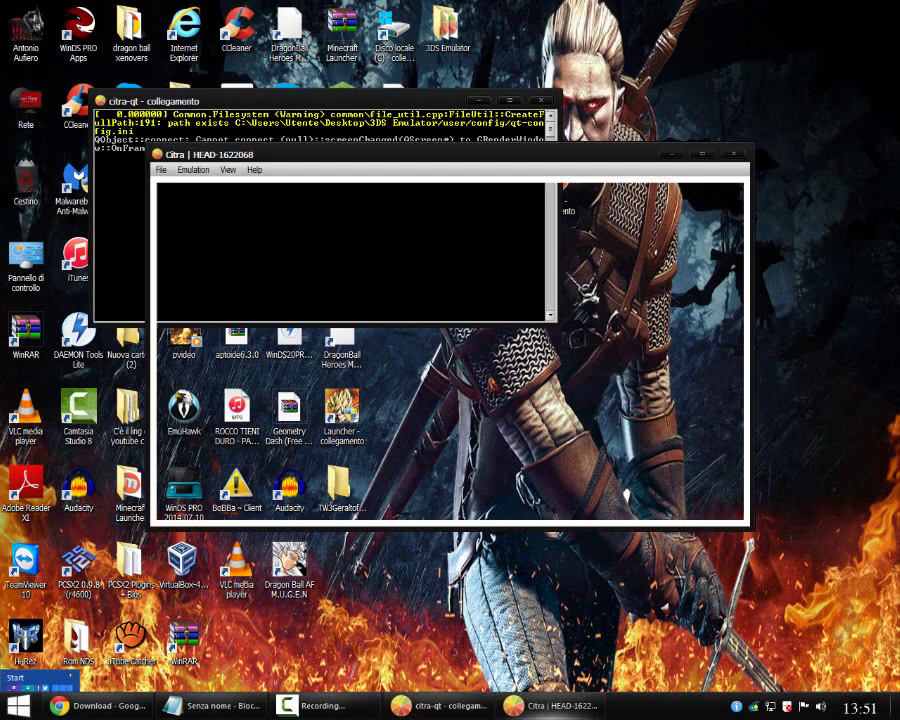
left_click_drag(482, 161, 558, 263)
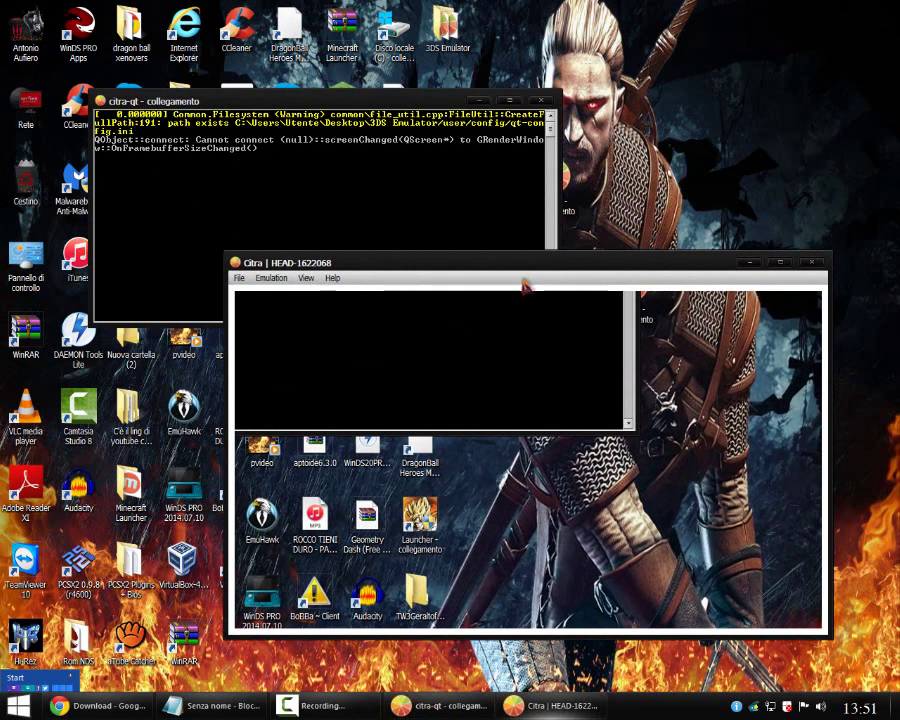
Step: Switch to Notepad and replace its text with "dovete andare su file e cercate una rom io non le tengo tengo solo rom per nds"
left_click(250, 706)
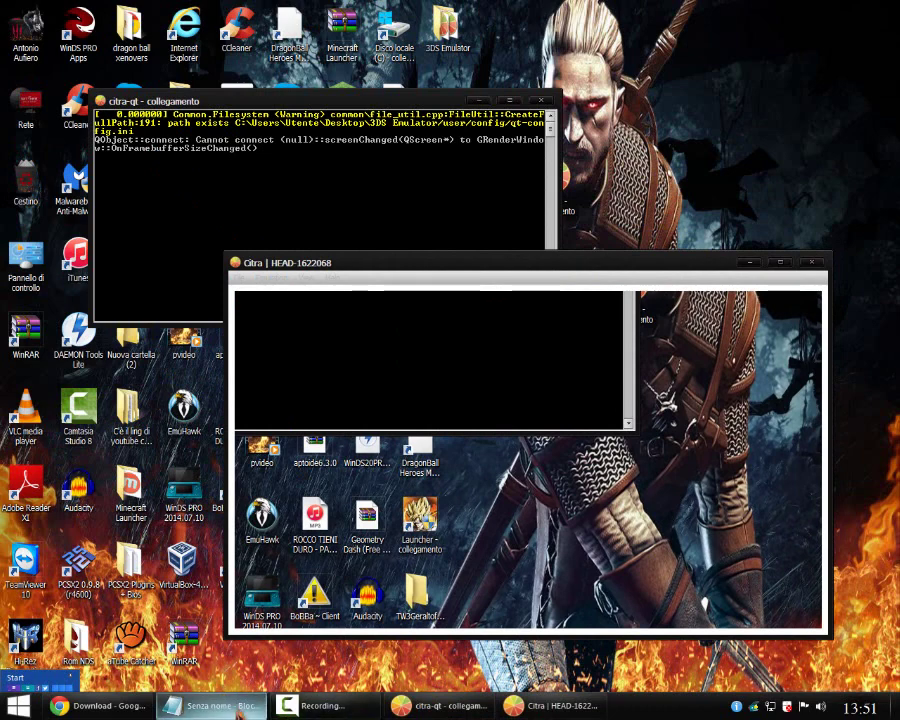
left_click(241, 277)
left_click(245, 279)
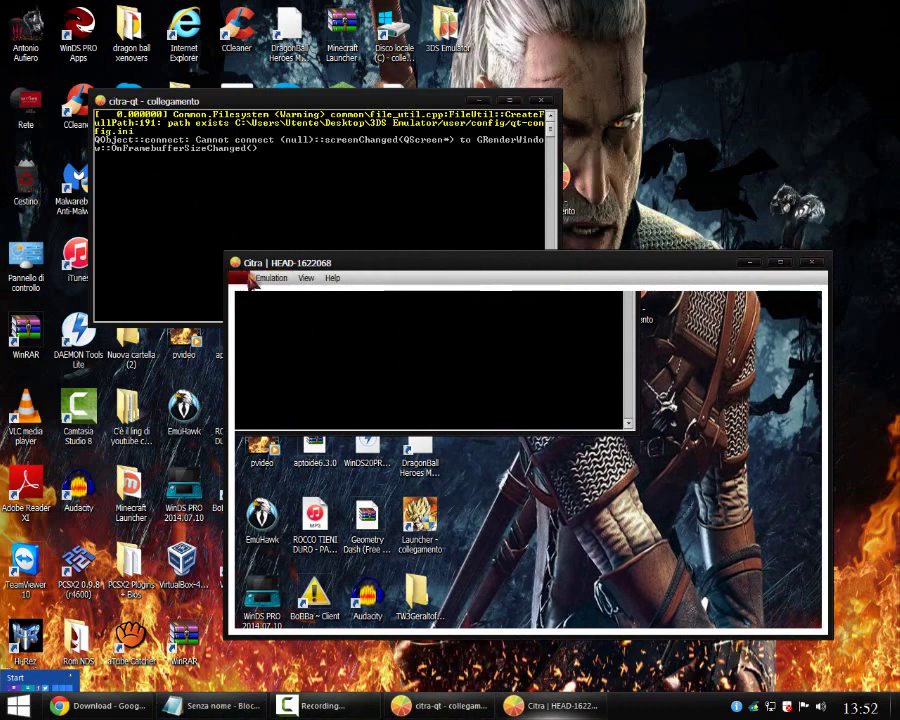
left_click(202, 705)
key("ctrl+a")
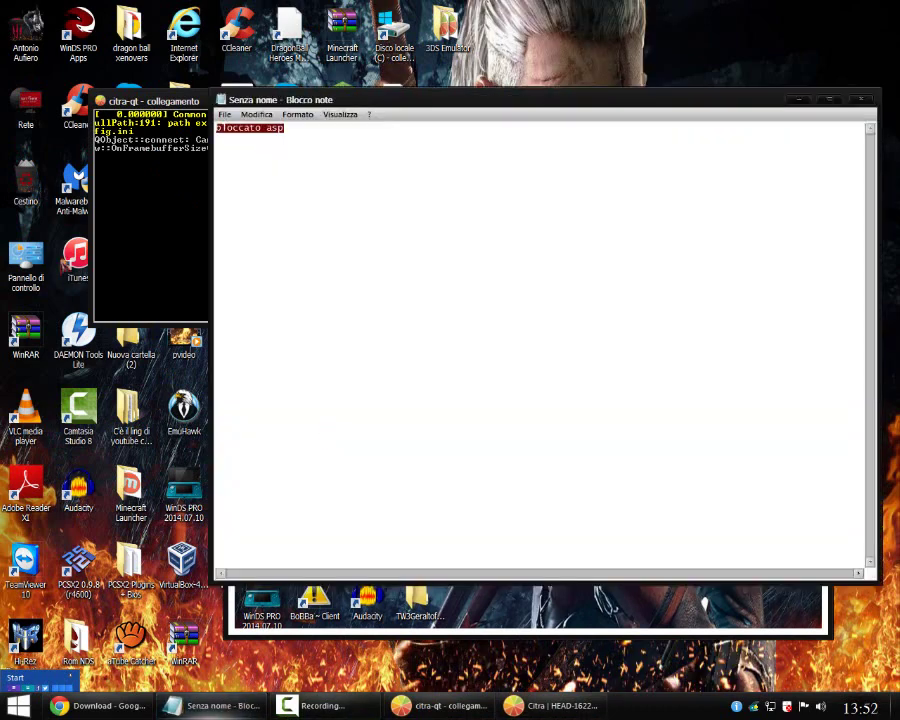
type("dovete andare su file e cer")
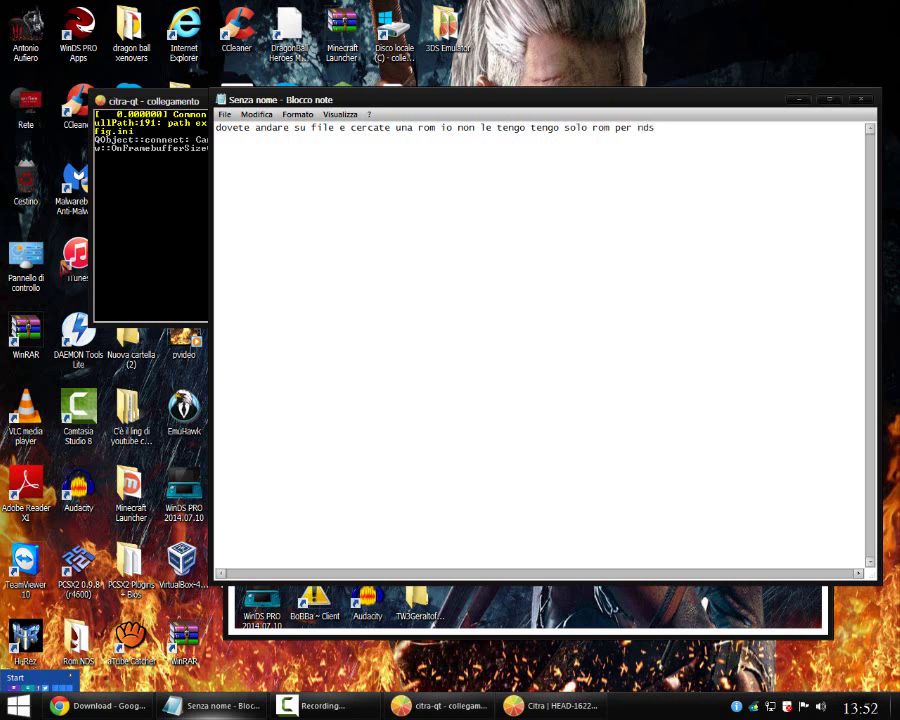
Step: Erase the note about searching for a ROM and write "3ds non le tengo rom dovro scaricare" in its place
key("BackSpace")
key("BackSpace")
key("BackSpace")
key("BackSpace")
key("BackSpace")
key("BackSpace")
key("BackSpace")
key("BackSpace")
key("BackSpace")
key("BackSpace")
key("BackSpace")
key("BackSpace")
key("BackSpace")
key("BackSpace")
key("BackSpace")
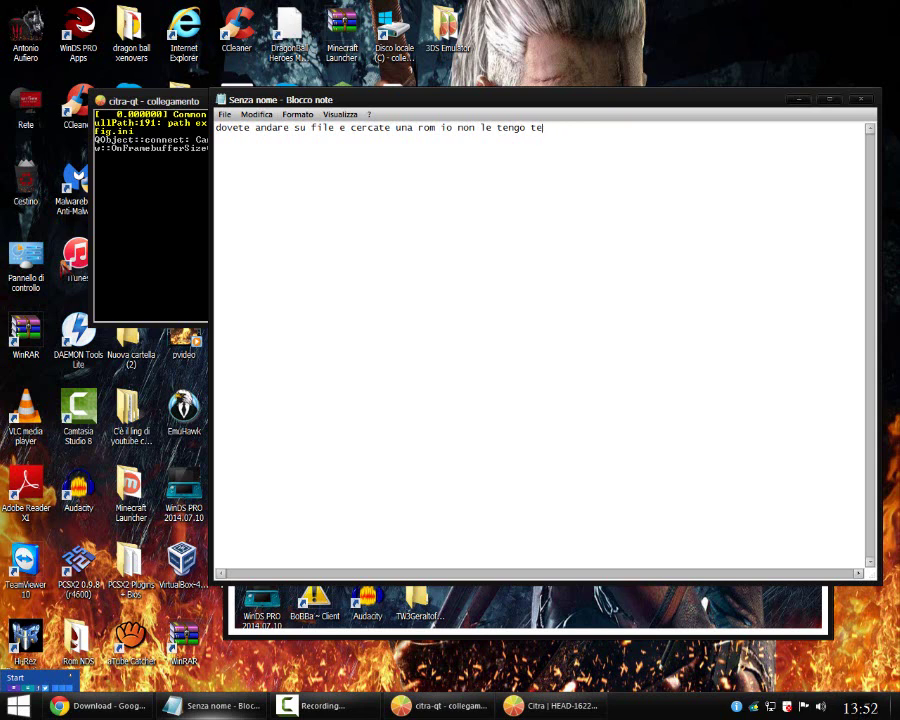
key("BackSpace")
key("BackSpace")
key("BackSpace")
key("BackSpace")
key("BackSpace")
key("BackSpace")
key("BackSpace")
key("BackSpace")
key("BackSpace")
key("BackSpace")
key("BackSpace")
key("BackSpace")
key("BackSpace")
key("BackSpace")
key("BackSpace")
key("BackSpace")
key("BackSpace")
key("BackSpace")
key("BackSpace")
key("BackSpace")
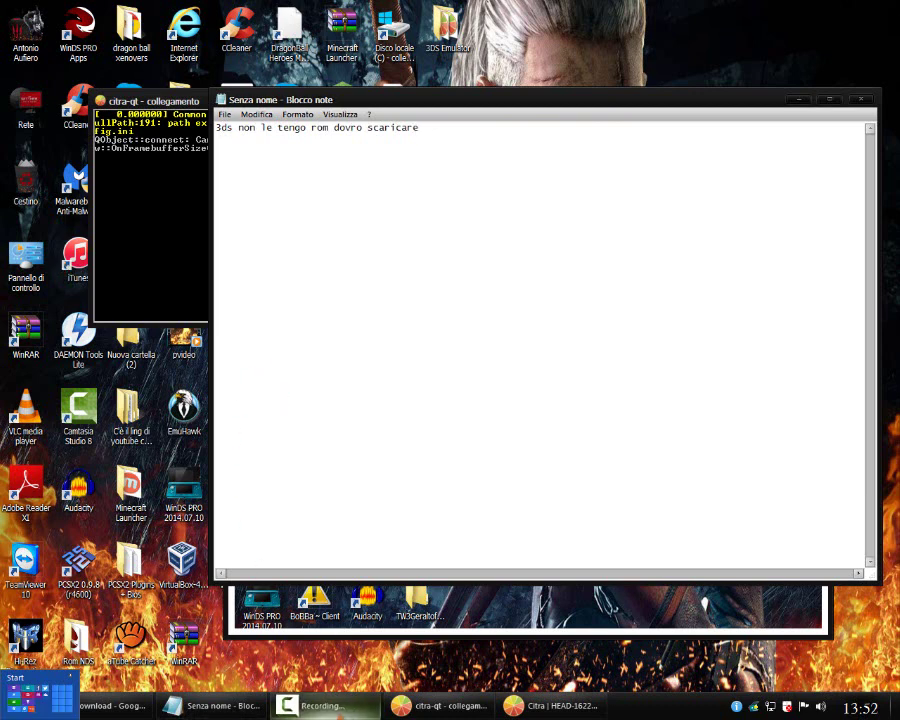
Step: Put the screen recorder window away, clear all the text in the note and minimize Notepad
left_click(336, 711)
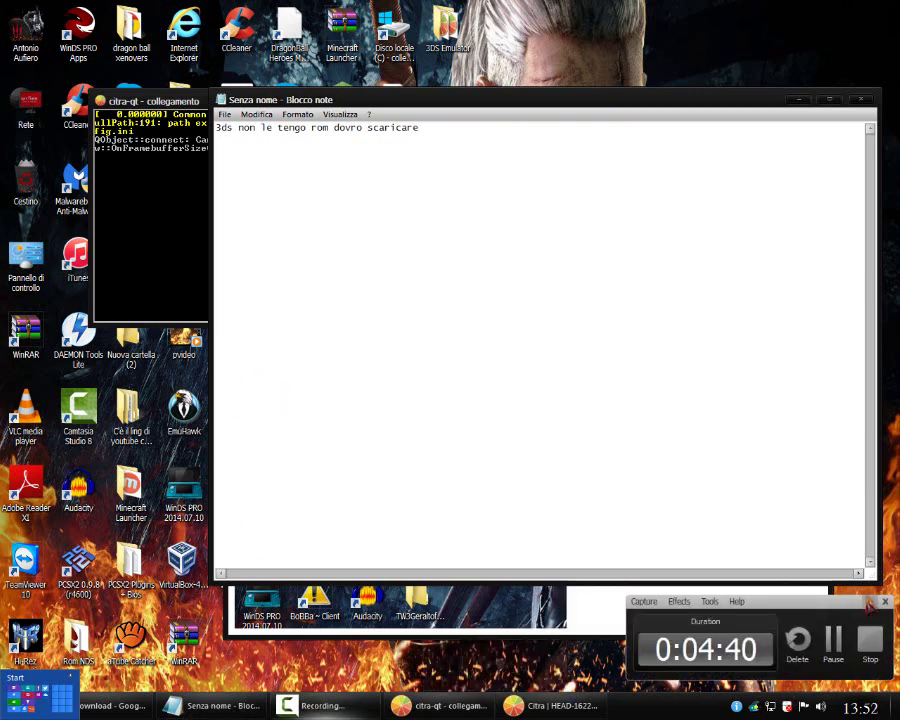
left_click(869, 603)
key("ctrl+a")
key("BackSpace")
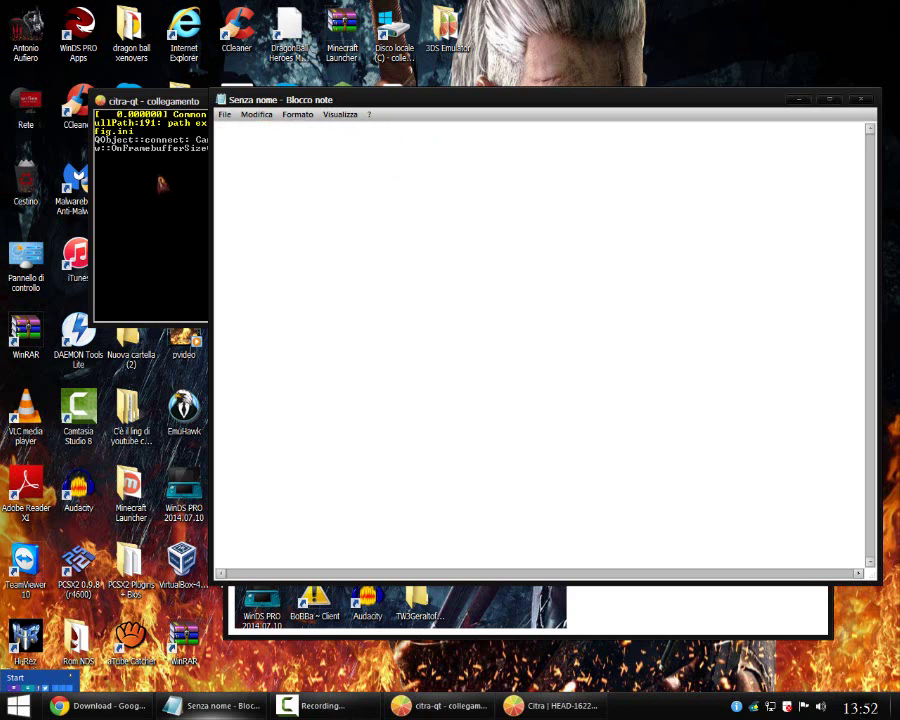
left_click(161, 183)
left_click(738, 130)
left_click(801, 101)
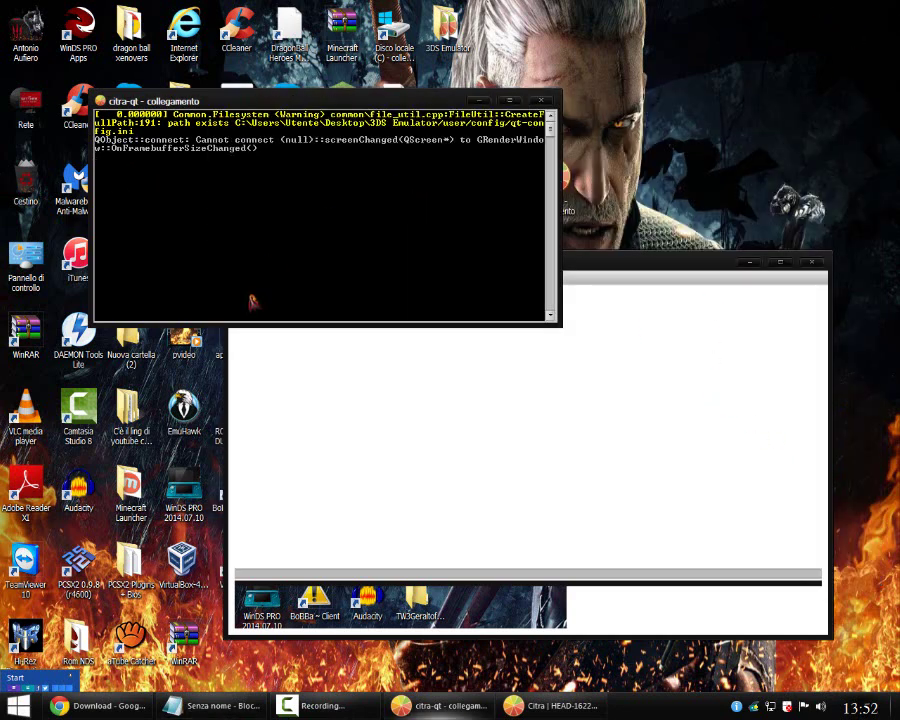
Step: Open Citra's Load File dialog for 3DS executables, close it without choosing a file and dismiss the citra-qt.exe error dialog
left_click(669, 271)
left_click(255, 279)
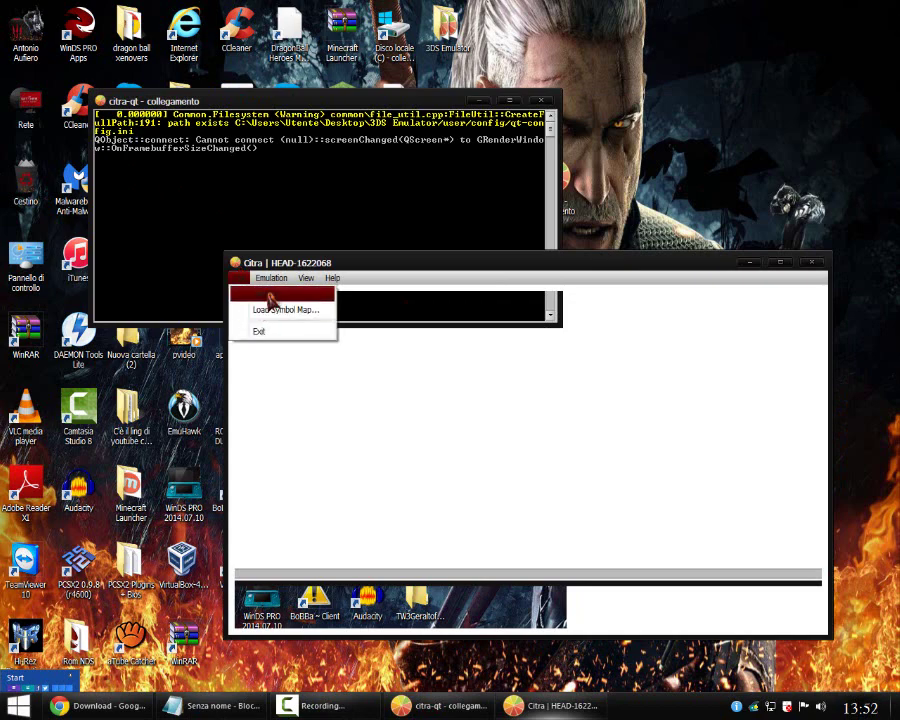
left_click(271, 300)
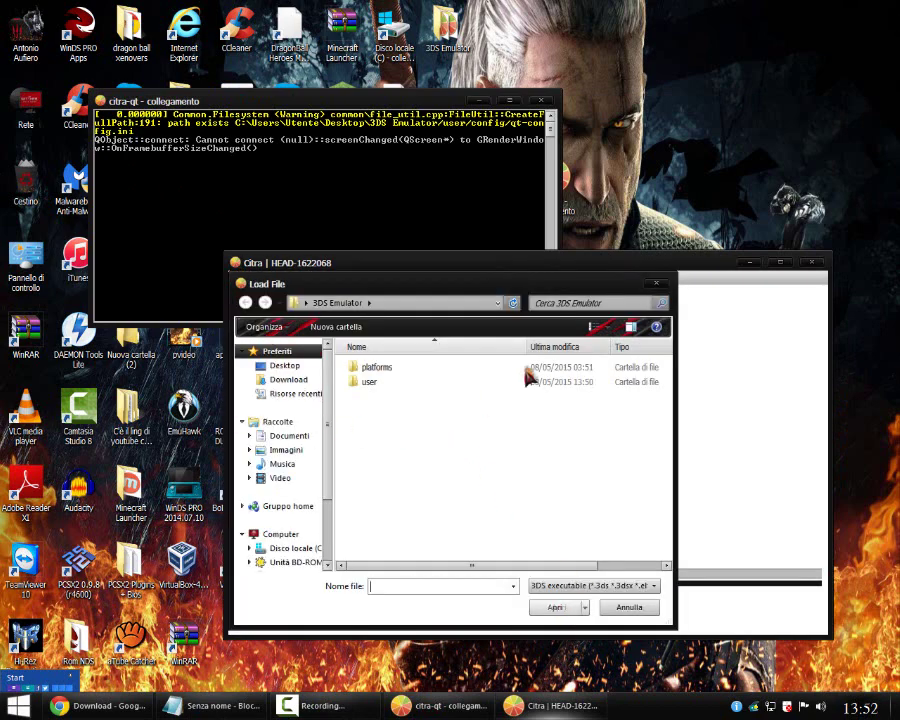
left_click(657, 285)
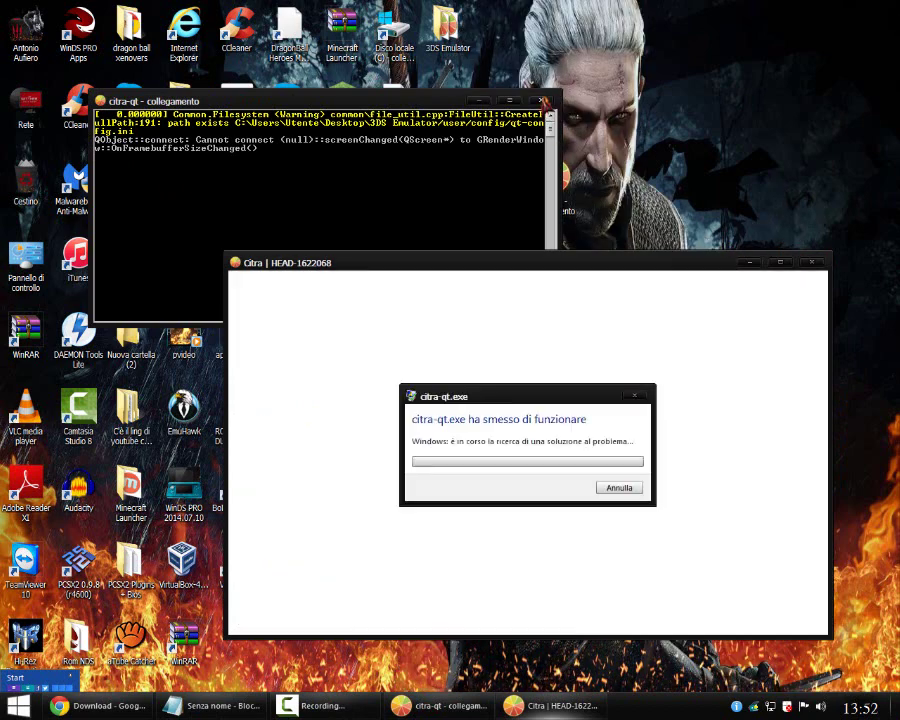
left_click(619, 489)
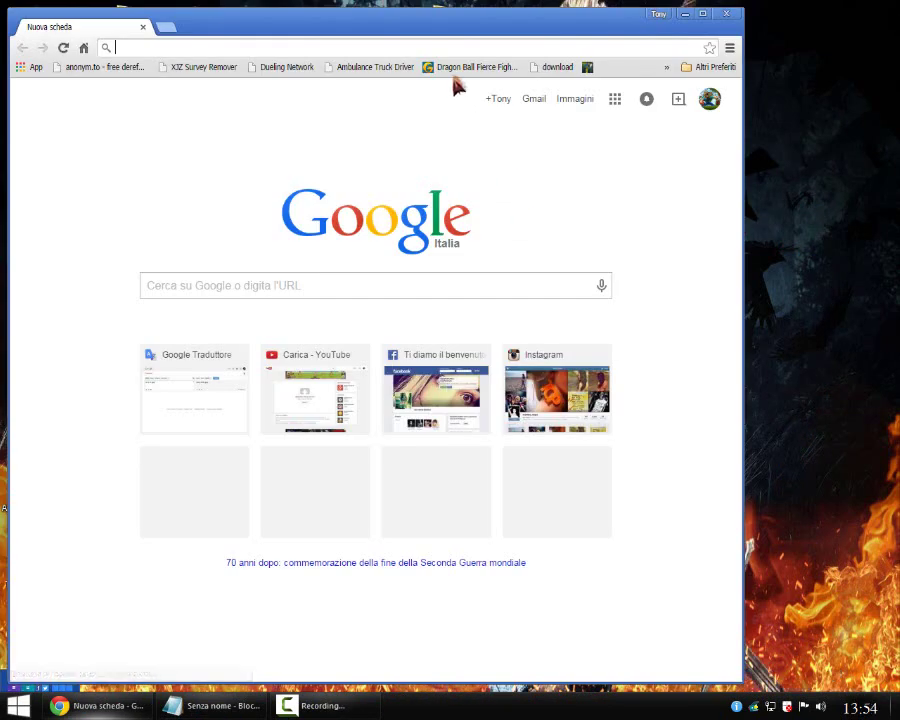
Step: Switch to Chrome and load the google.it home page in the new tab
type("h")
key("BackSpace")
key("BackSpace")
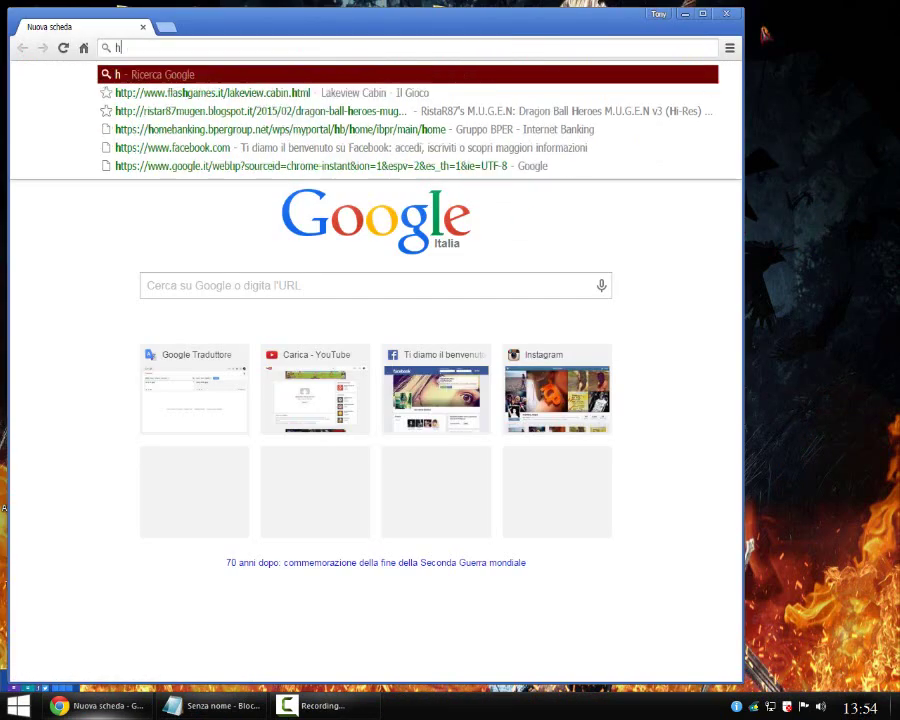
type("g")
key("Return")
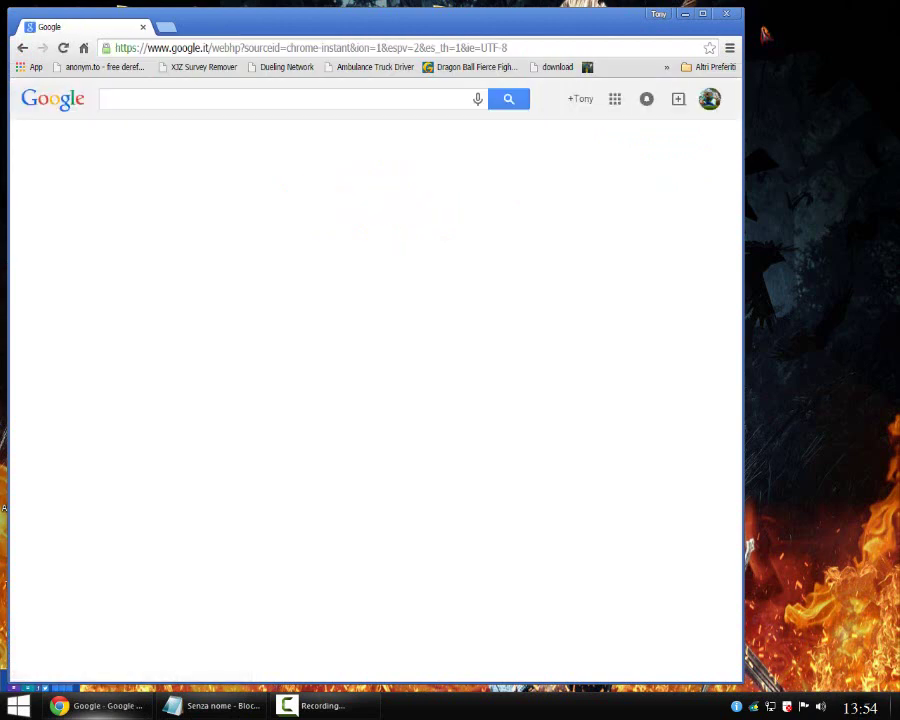
Step: Start a Google search for "rom"
right_click(419, 98)
left_click(412, 100)
type("rom")
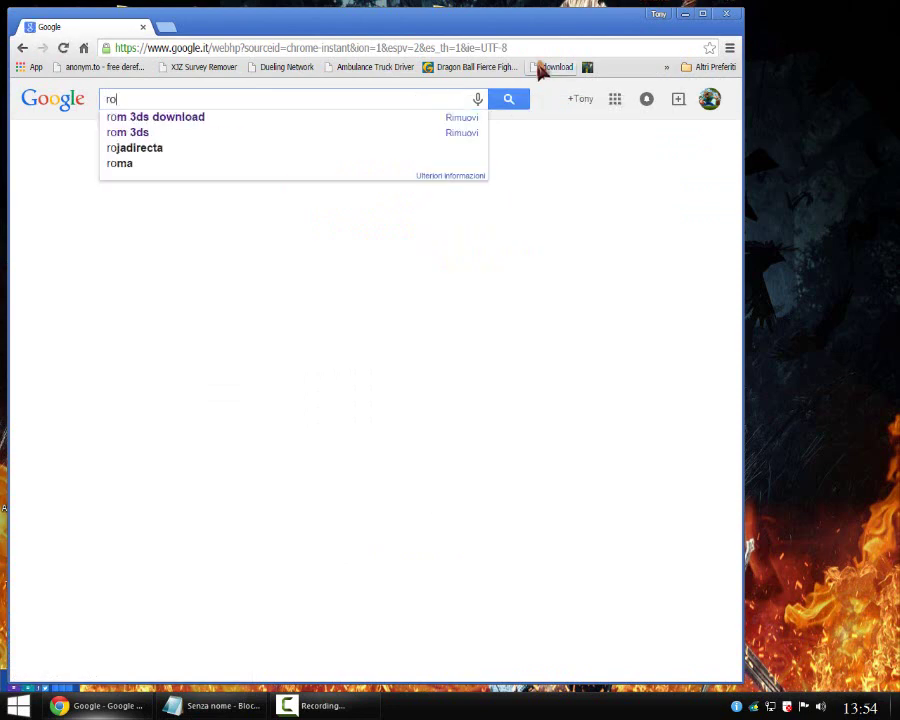